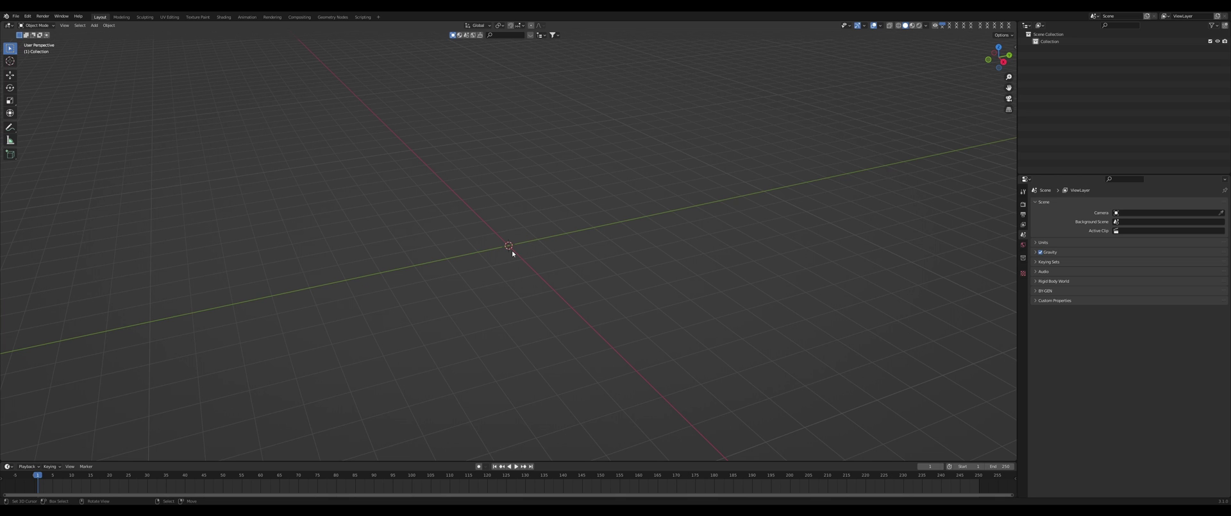
- Add a Bezier circle at the world origin, working in the top view
key("KP_7")
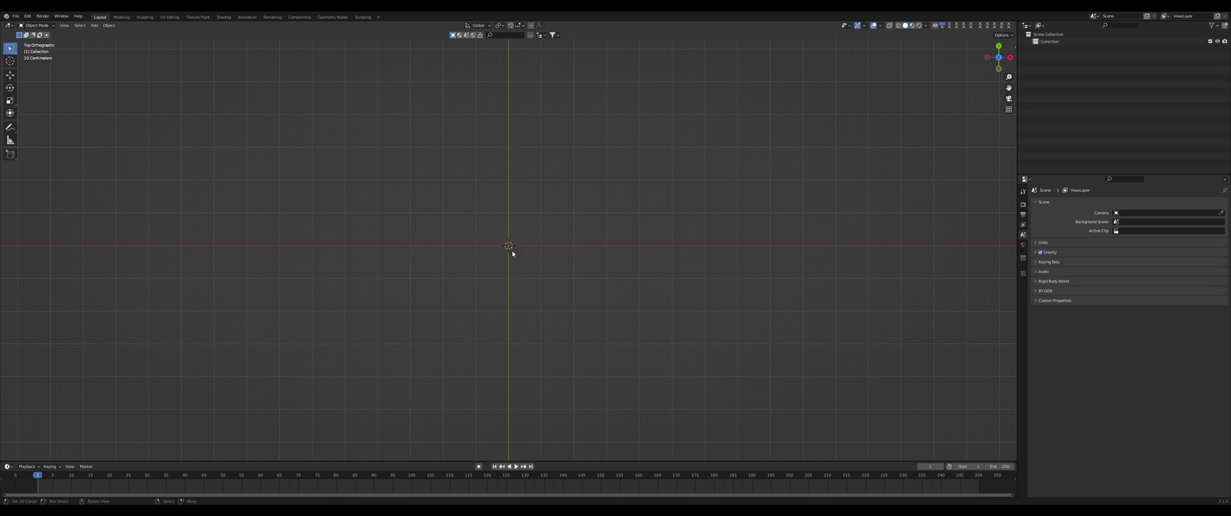
key("shift+a")
mouse_move(468, 234)
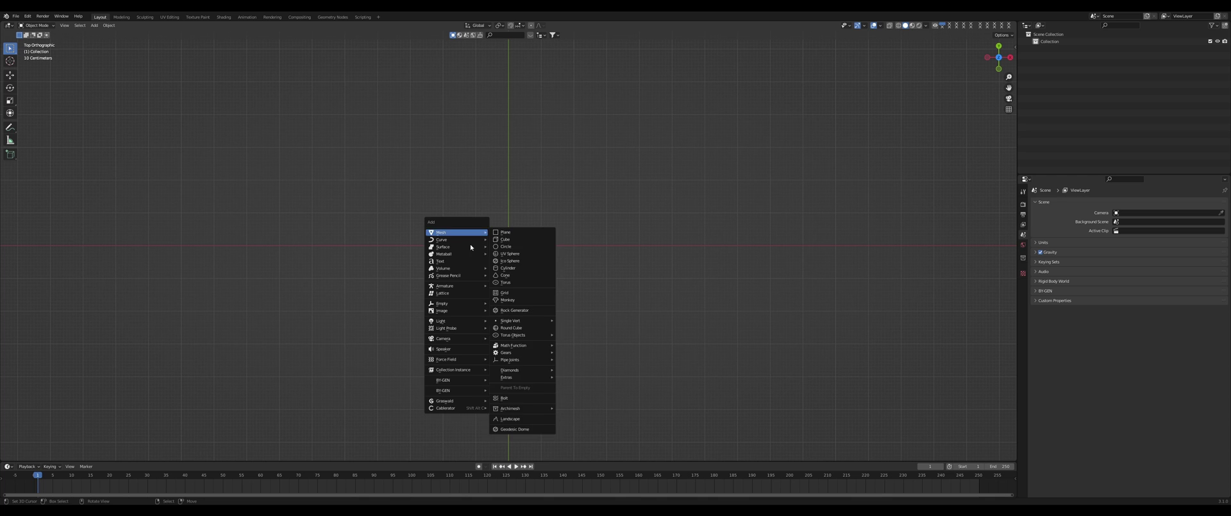
left_click(521, 245)
scroll(602, 305, "up", 8)
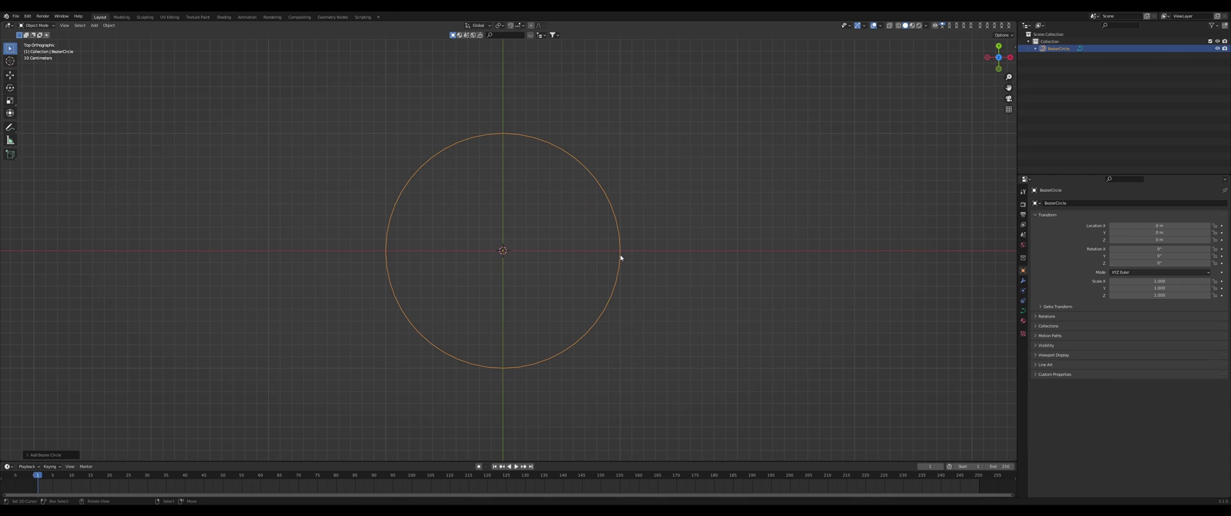
scroll(620, 255, "down", 3)
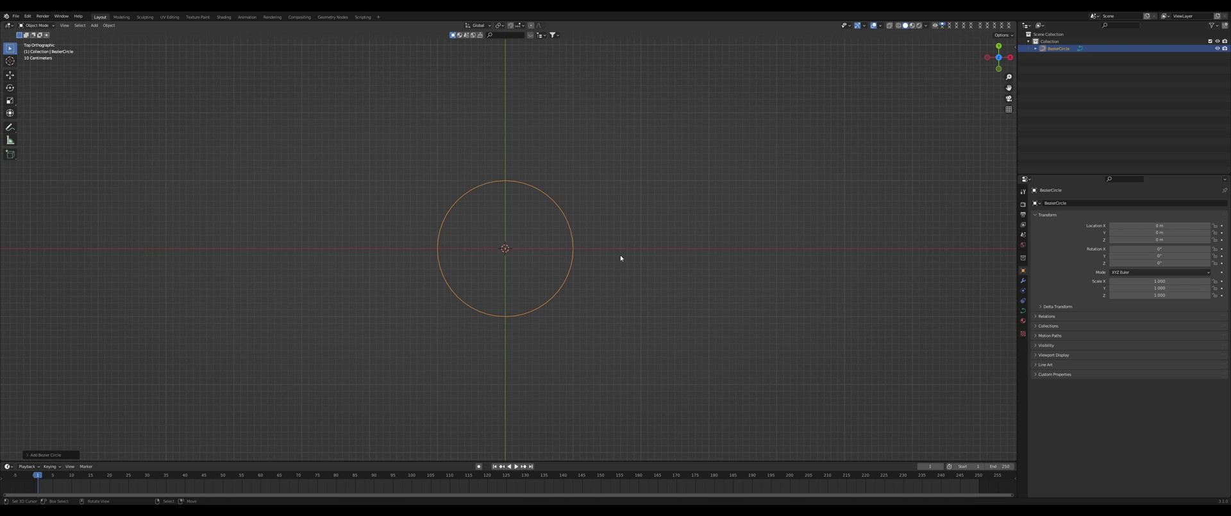
- In Edit Mode, move the circle's two side control points inward along X by about 0.2 m each
key("Tab")
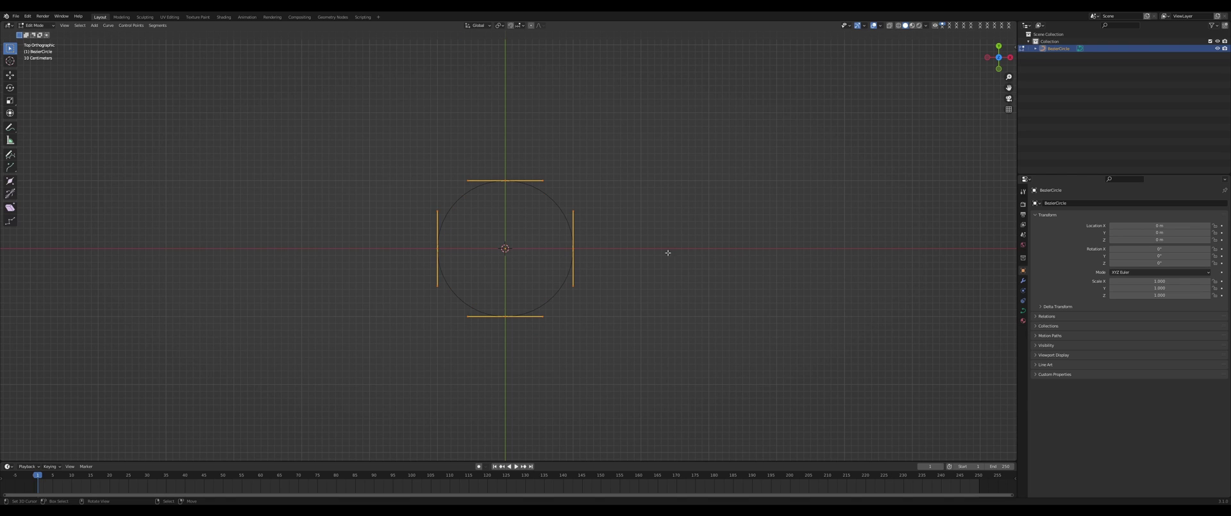
left_click(570, 254)
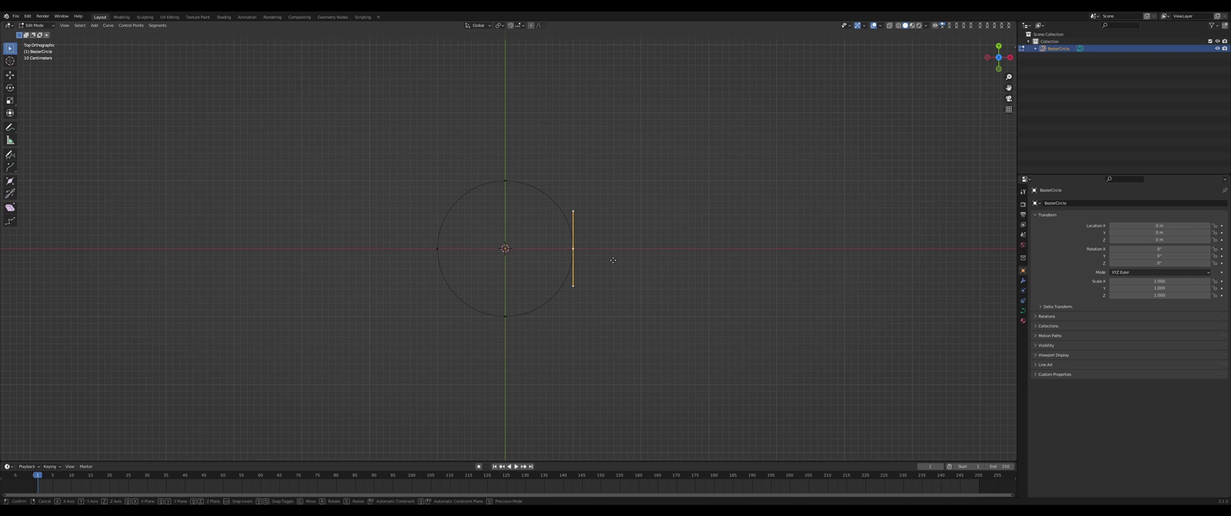
key("g")
key("x")
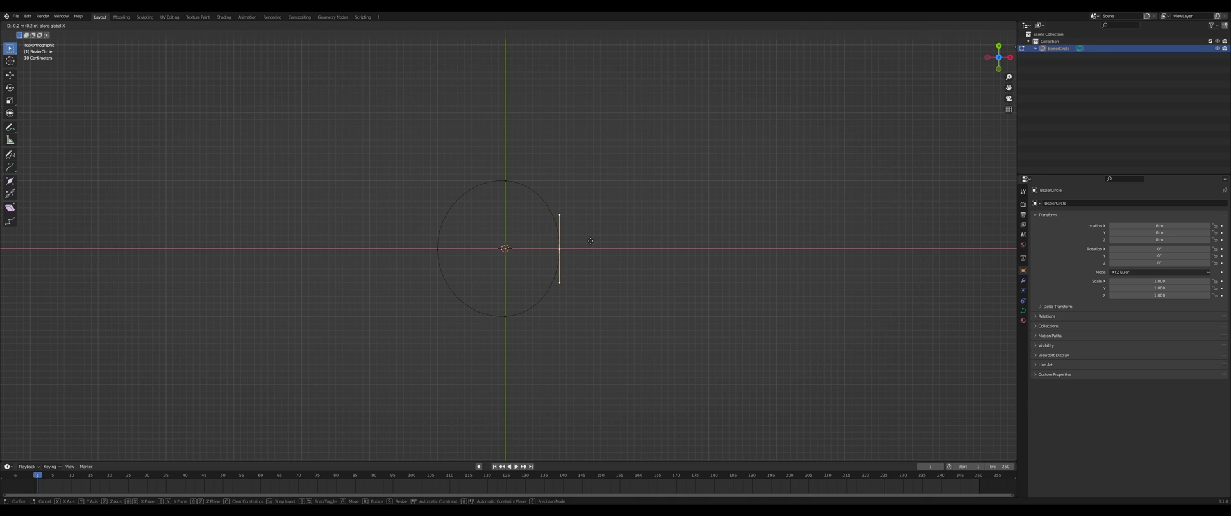
left_click(589, 241)
left_click(438, 251)
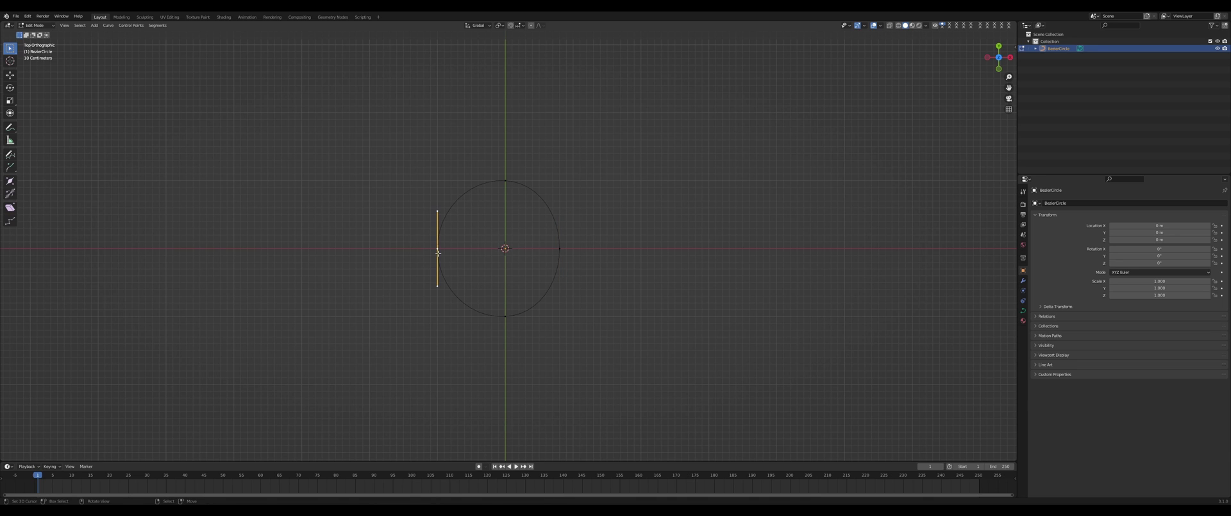
key("g")
key("x")
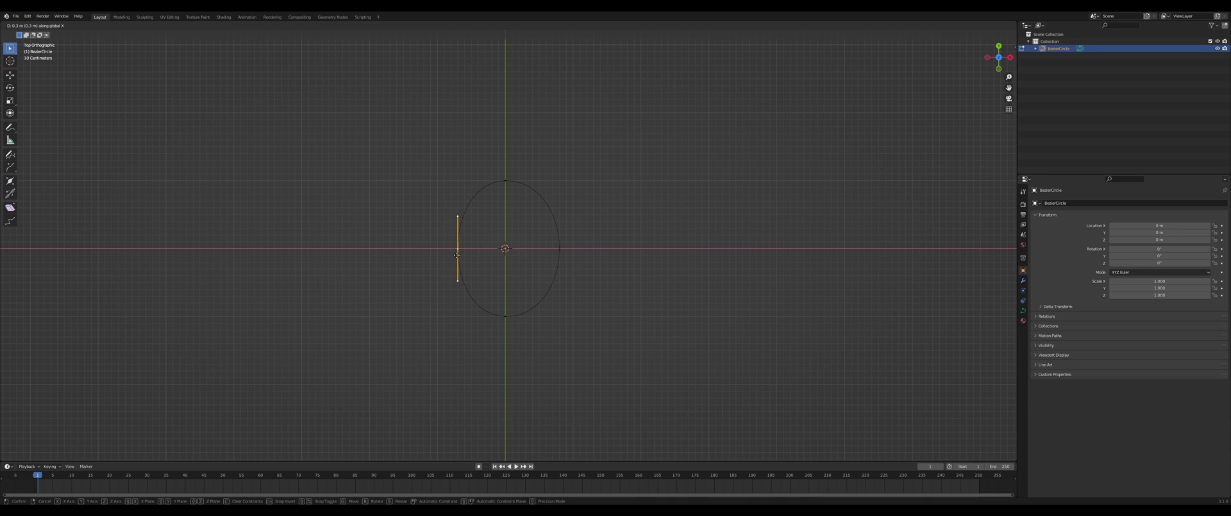
left_click(455, 255)
- Scale the handles of the top and bottom control points along X to about 1.3
scroll(545, 256, "up", 2)
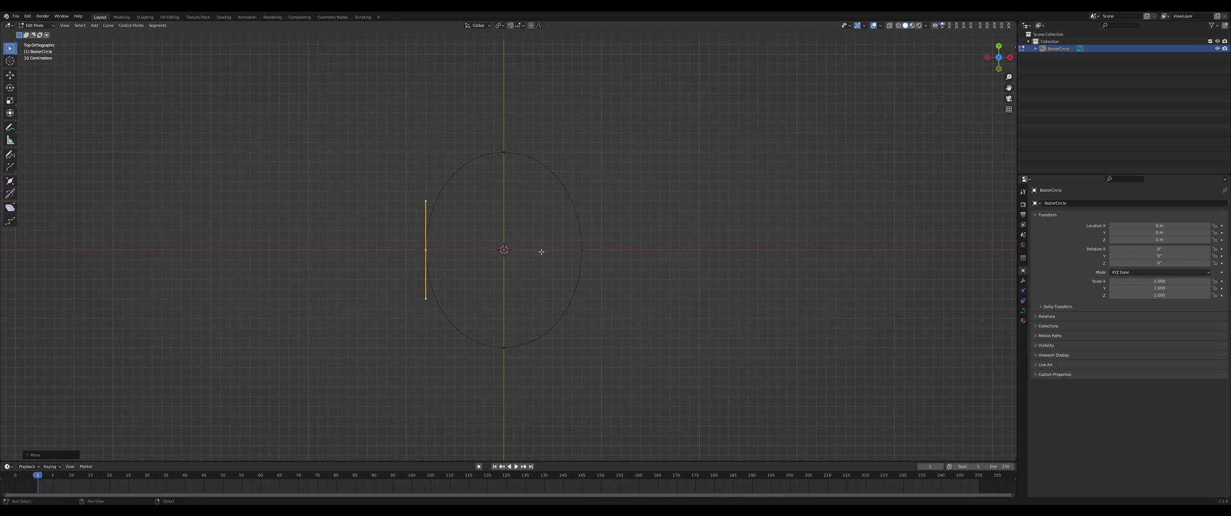
left_click(505, 155)
key("s")
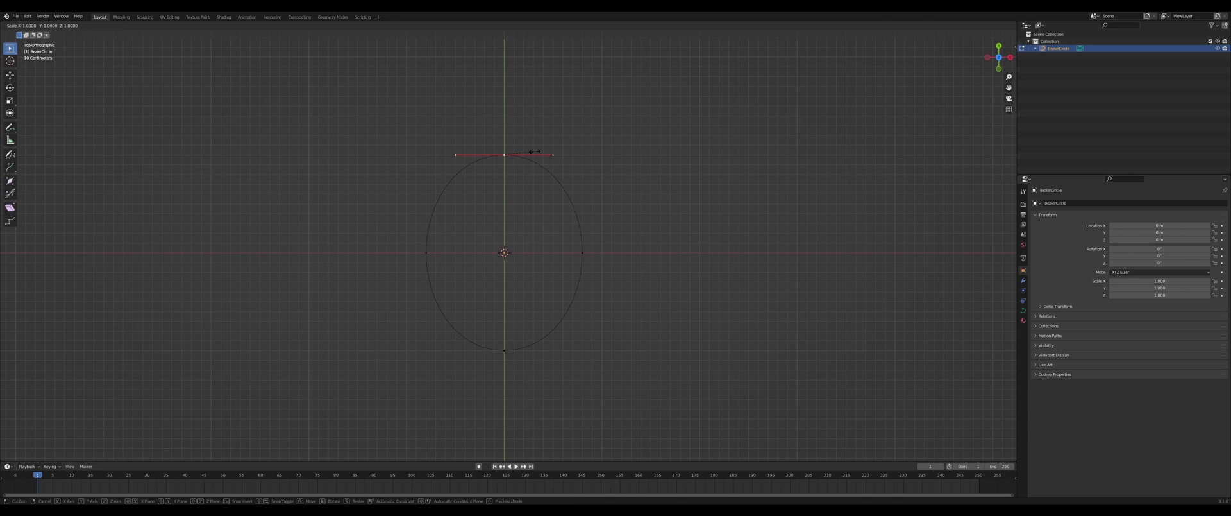
key("x")
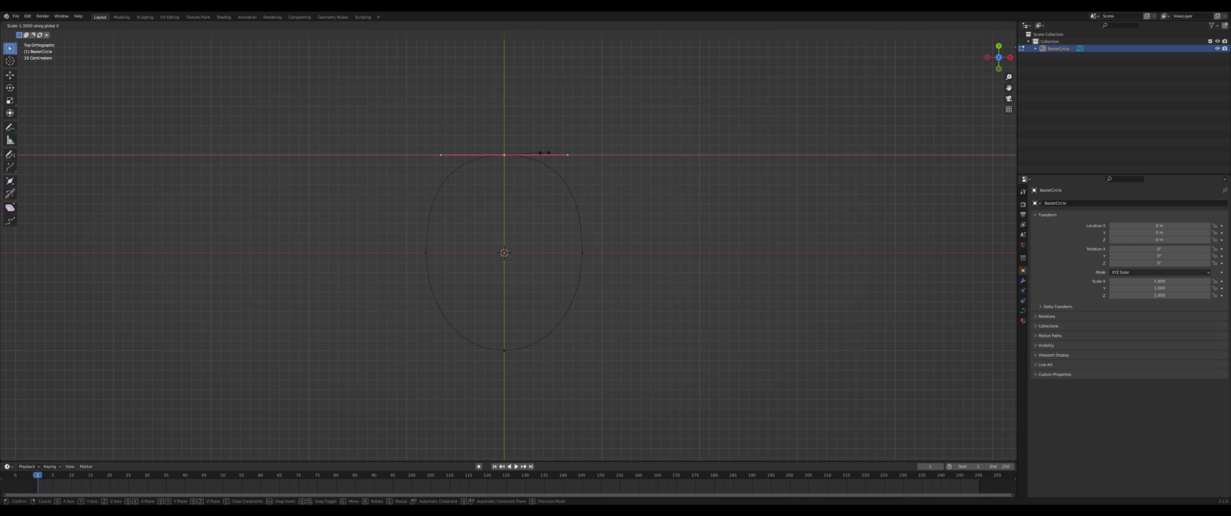
left_click(544, 152)
left_click(504, 350)
key("s")
key("x")
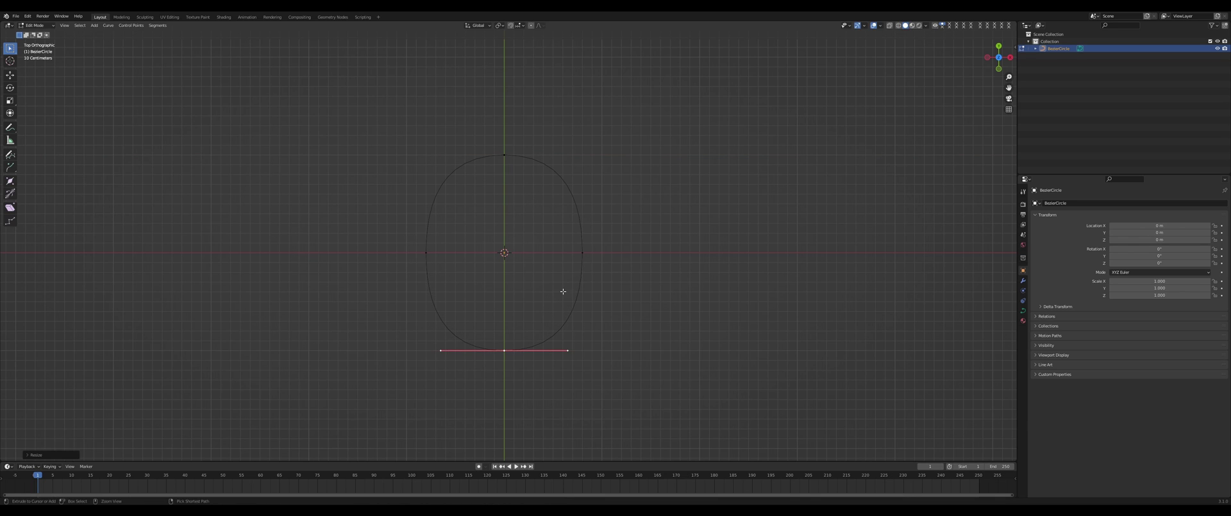
left_click(561, 290)
- Move the two side control points about 0.1 m further inward along X and return to Object Mode
left_click(599, 253)
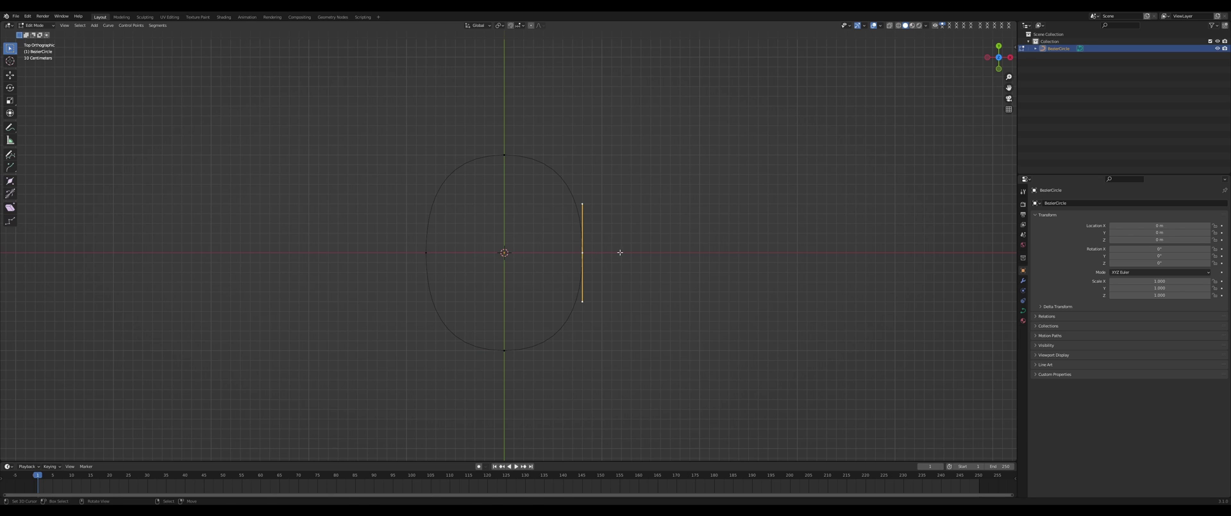
key("g")
key("x")
left_click(611, 251)
left_click(411, 256)
key("g")
key("x")
left_click(508, 251)
key("Tab")
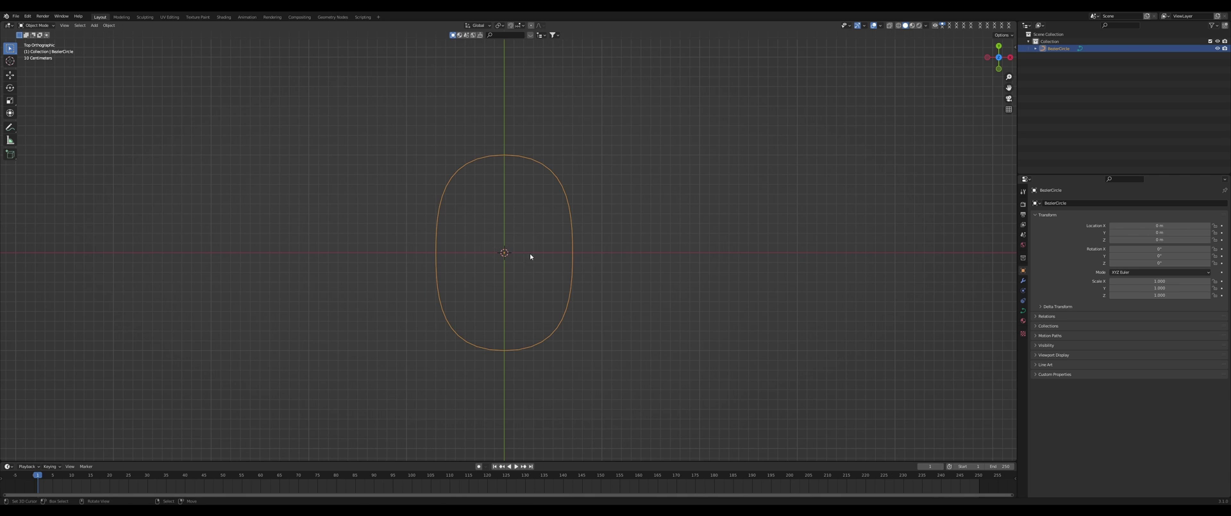
- Thicken the oval curve into a solid chain link with a round bevel depth of about 0.18 m
middle_click_drag(579, 267, 582, 268)
key("KP_7")
left_click(1023, 311)
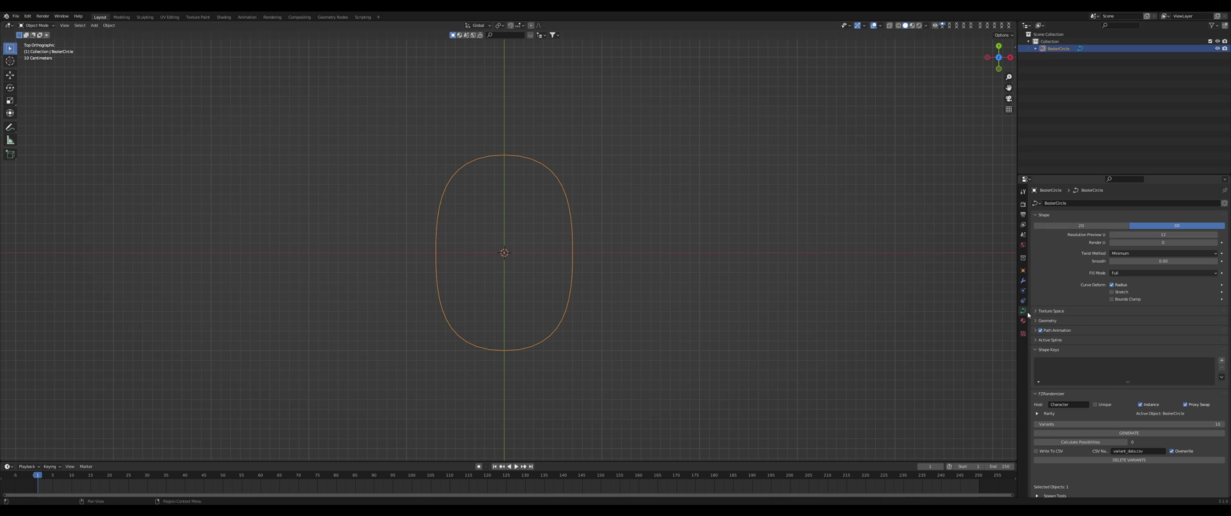
left_click(1048, 320)
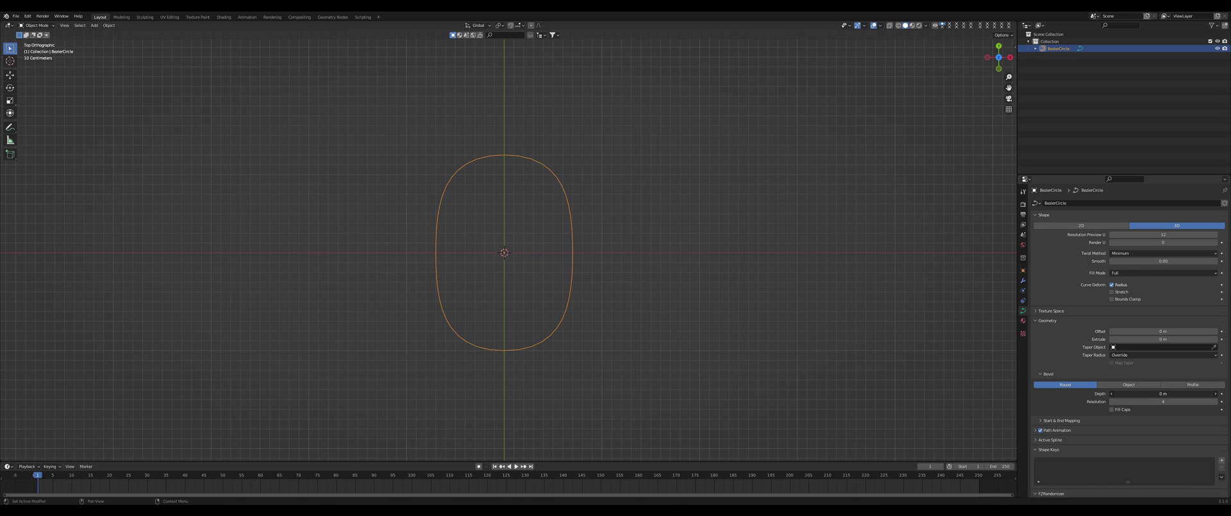
left_click_drag(1154, 394, 1185, 394)
middle_click_drag(648, 327, 586, 253)
key("KP_7")
scroll(854, 285, "down", 3)
scroll(586, 254, "down", 1)
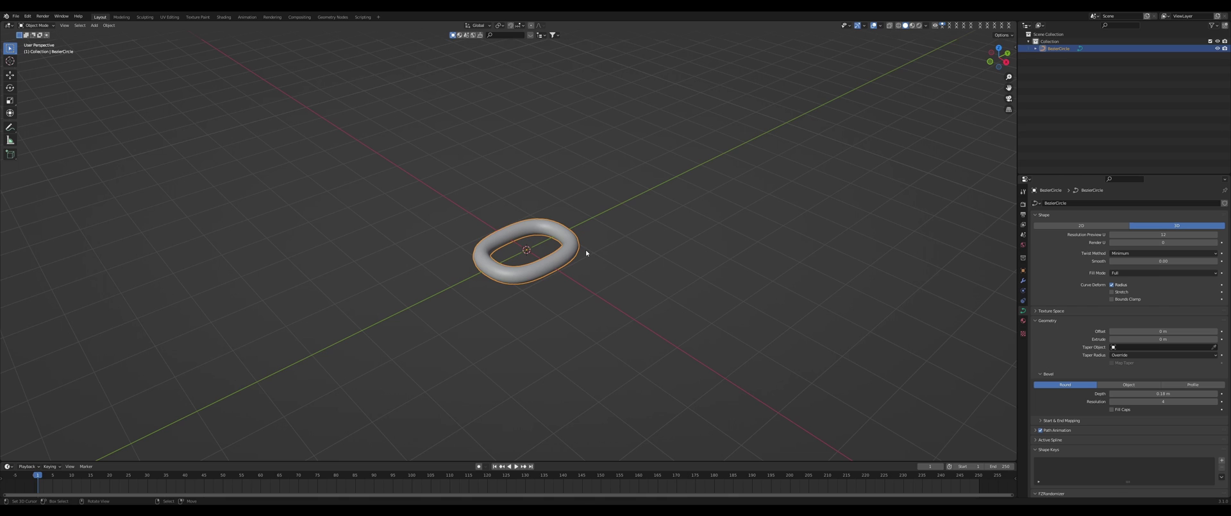
- Duplicate the chain link in place and rotate the copy 90 degrees about the Y axis
middle_click_drag(623, 274, 675, 250)
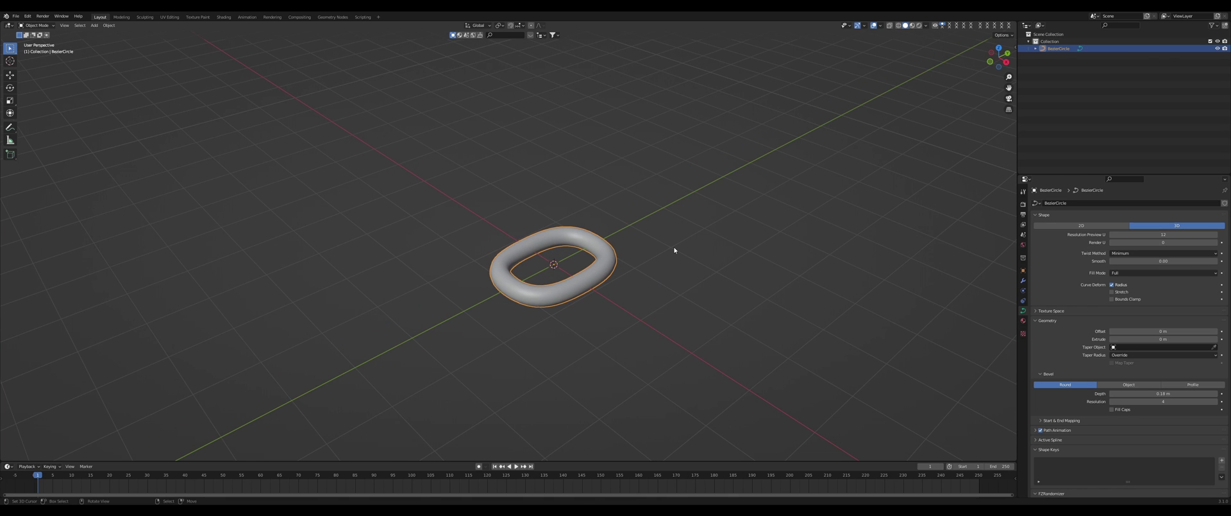
key("shift+d")
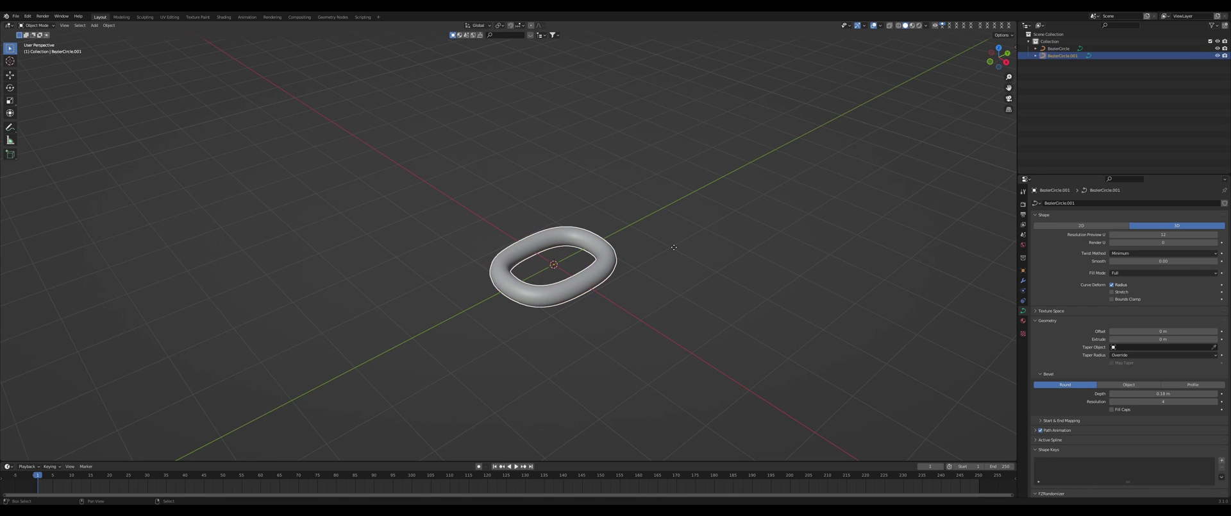
key("r")
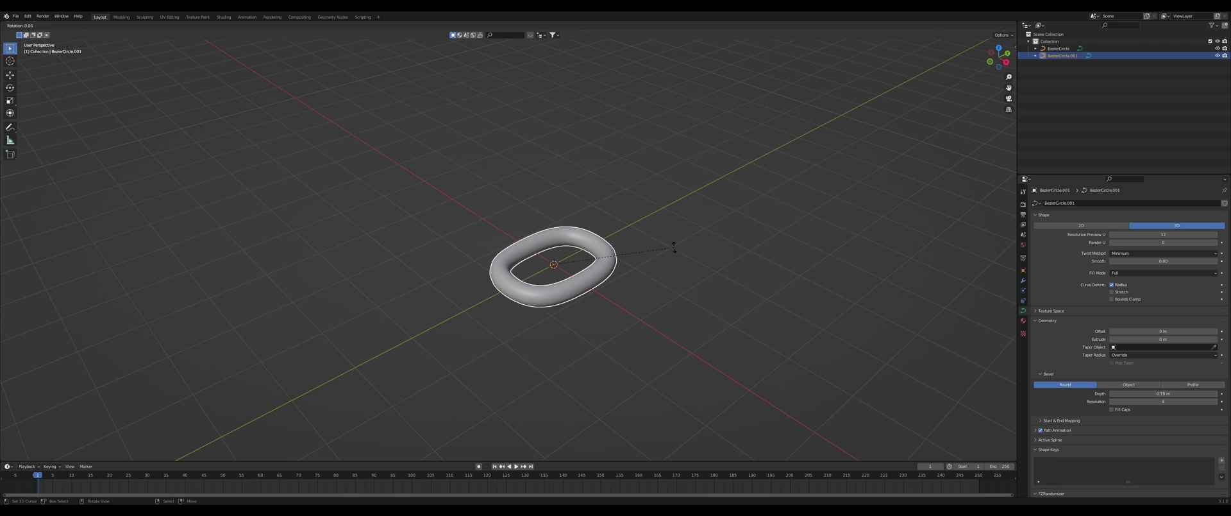
key("y")
type("90")
key("Return")
- Move the rotated link along Y until its end interlocks closely with the end of the first link
key("g")
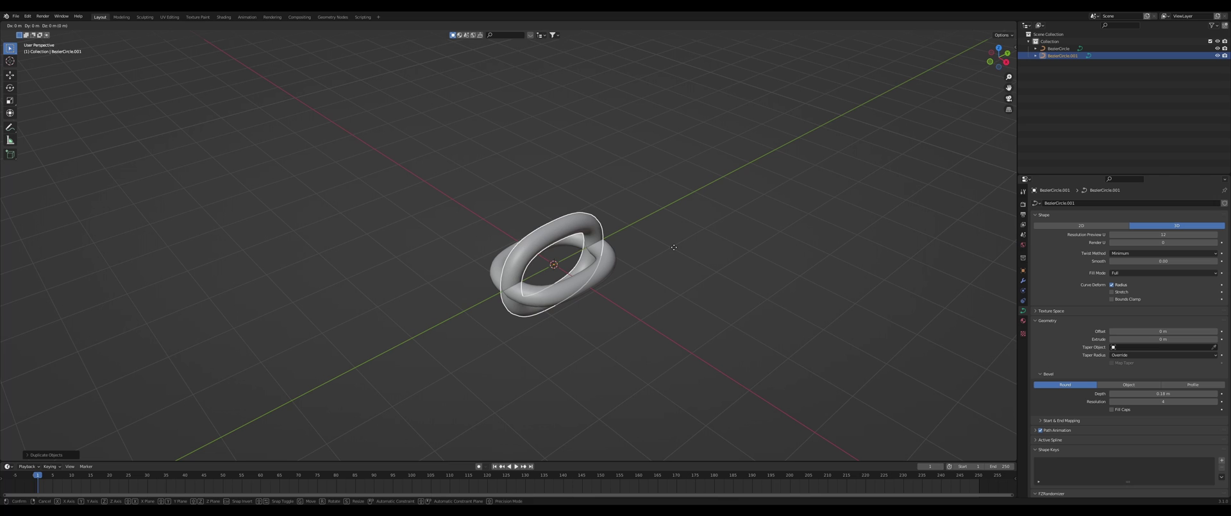
key("y")
left_click(596, 276)
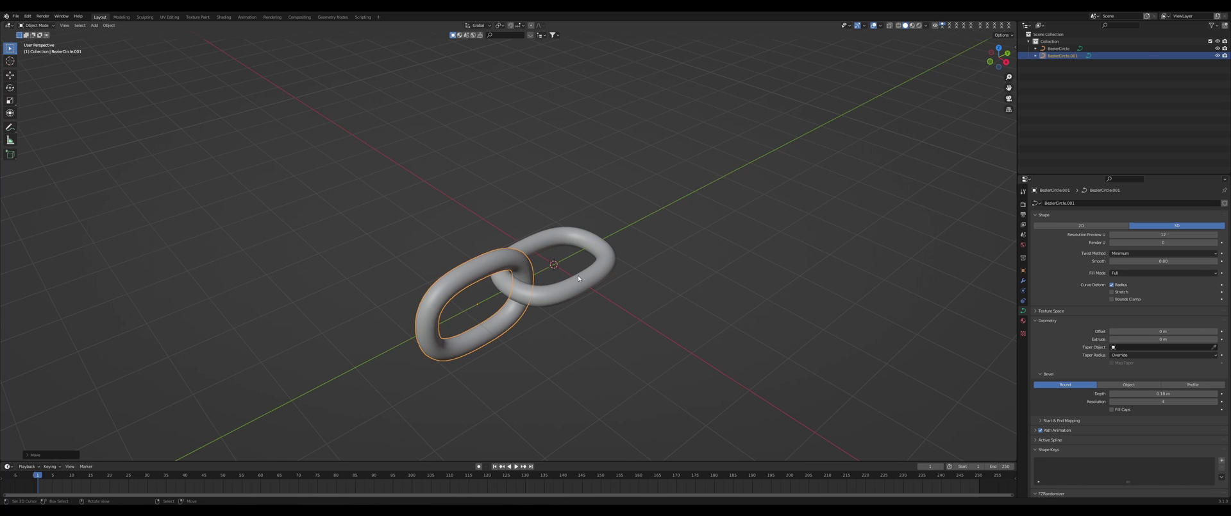
scroll(509, 297, "up", 6)
middle_click_drag(543, 309, 530, 274)
scroll(530, 275, "up", 1)
key("g")
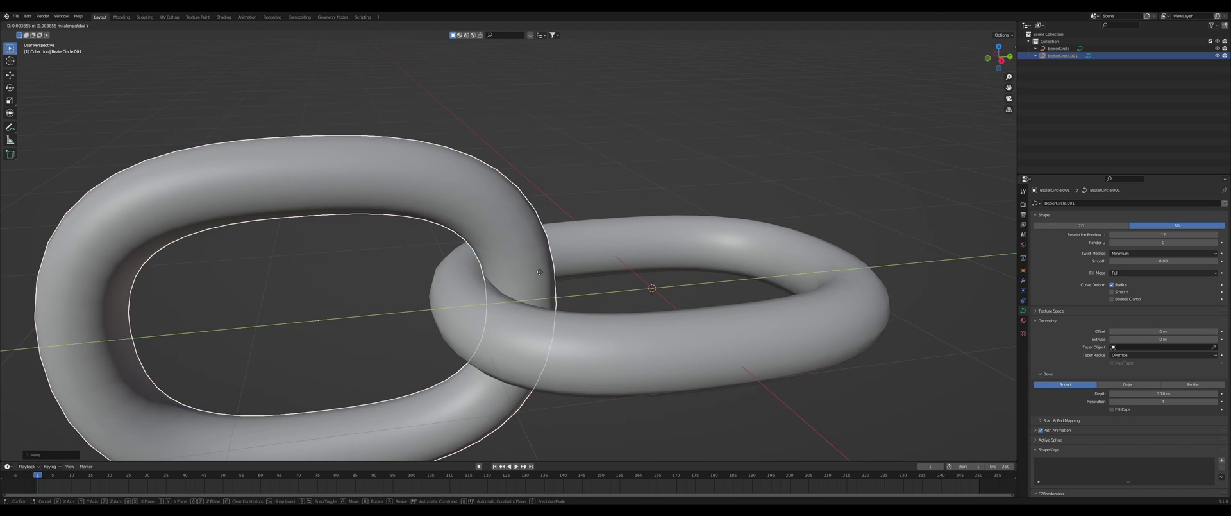
left_click(589, 283)
scroll(588, 282, "down", 4)
middle_click_drag(589, 283, 605, 297)
scroll(605, 298, "down", 4)
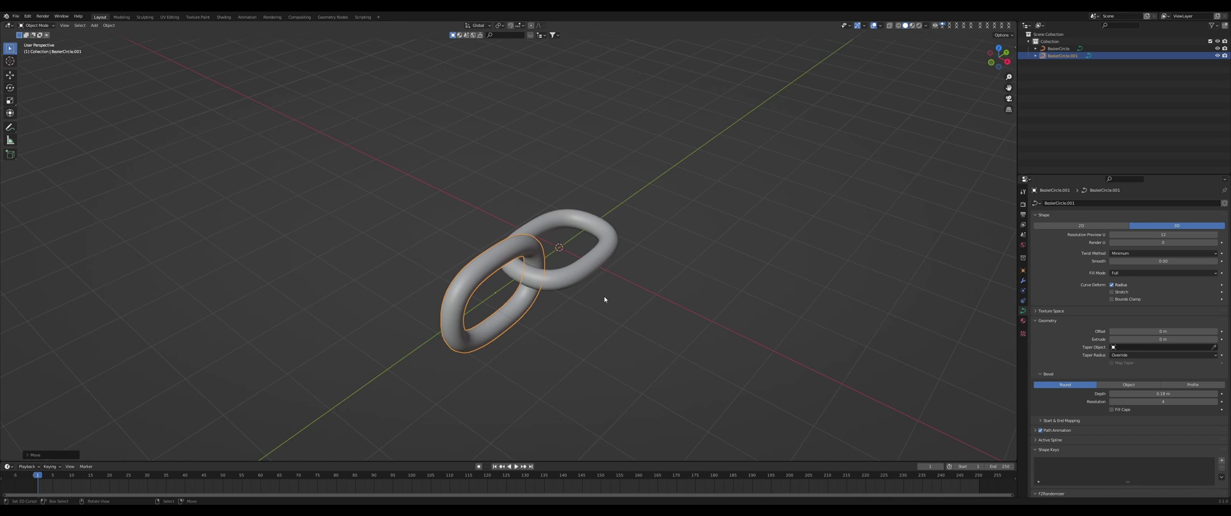
- Join the two interlocked links into a single curve object
middle_click_drag(472, 261, 437, 257)
left_click(607, 261, "shift")
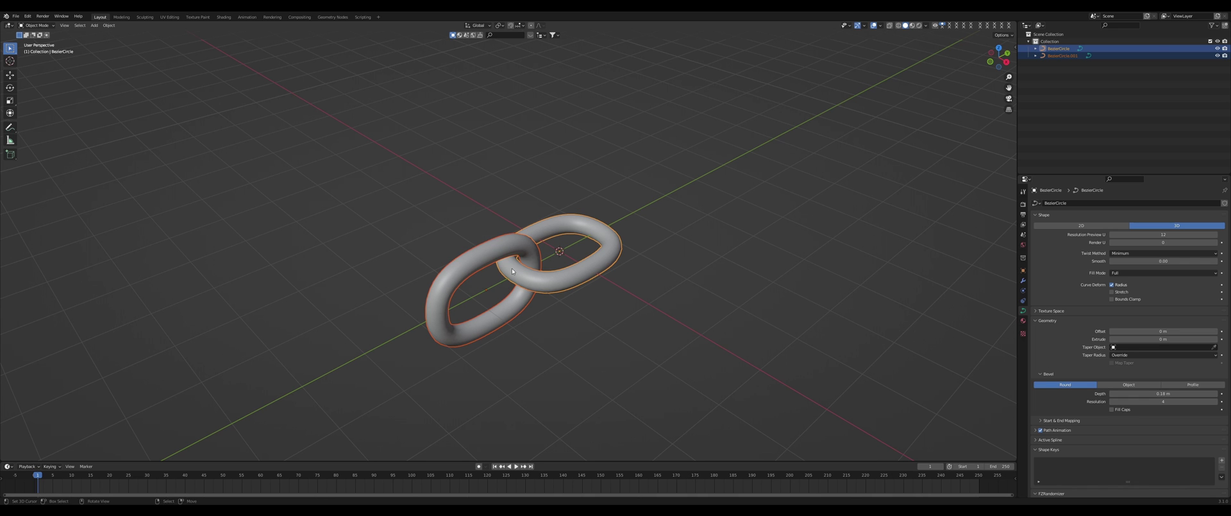
key("ctrl+j")
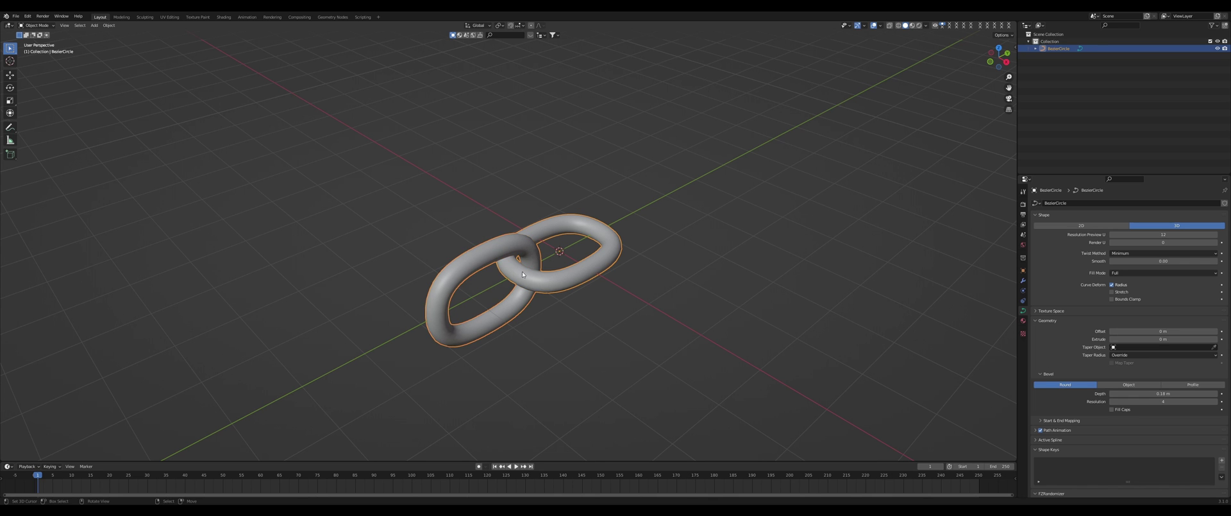
- Add an Array modifier to the joined pair of links
middle_click_drag(522, 274, 956, 275)
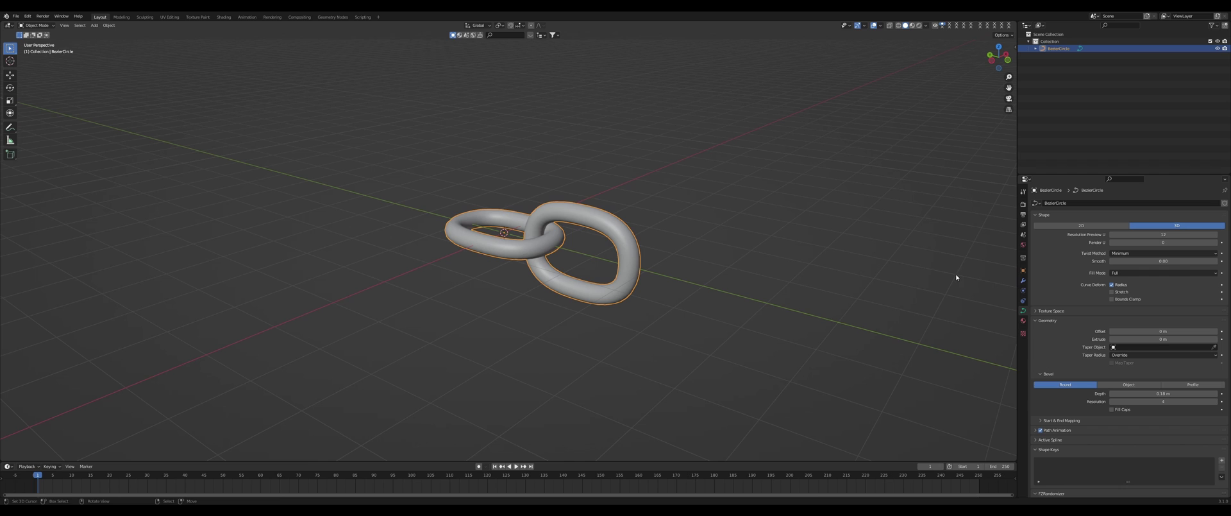
left_click(1023, 280)
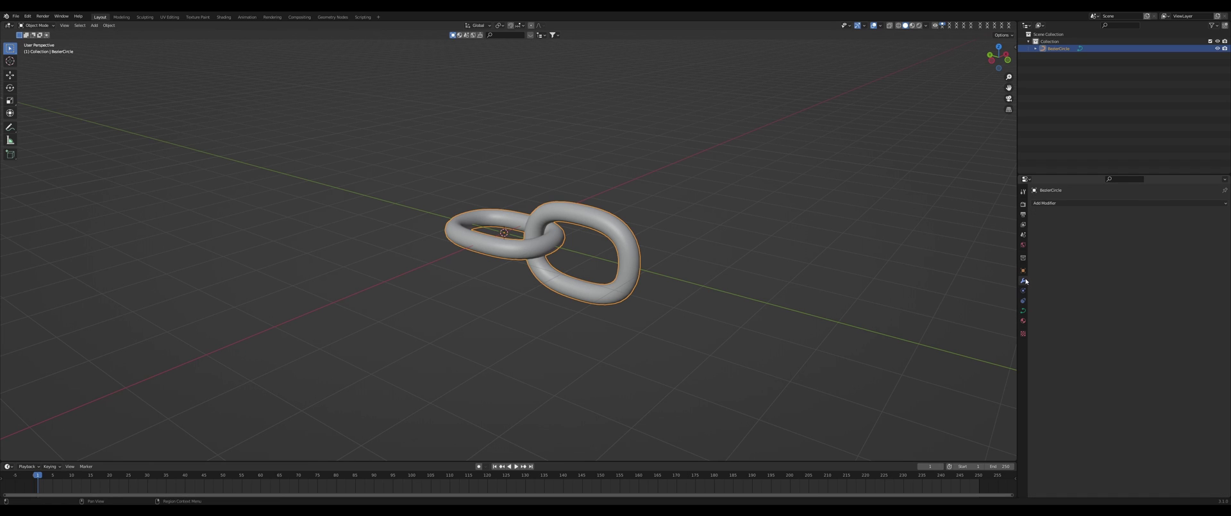
left_click(1052, 203)
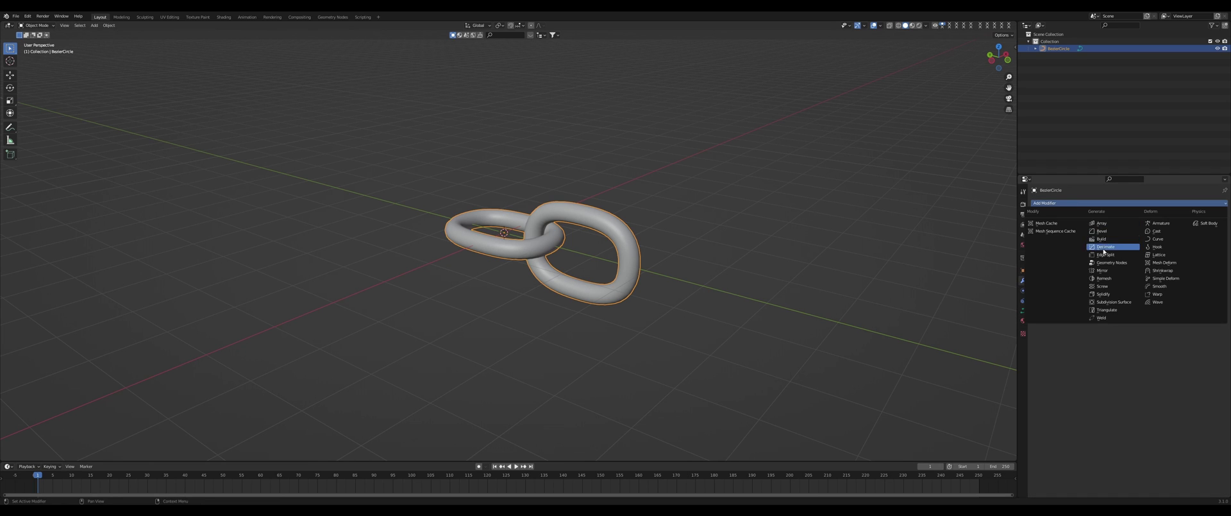
left_click(1102, 223)
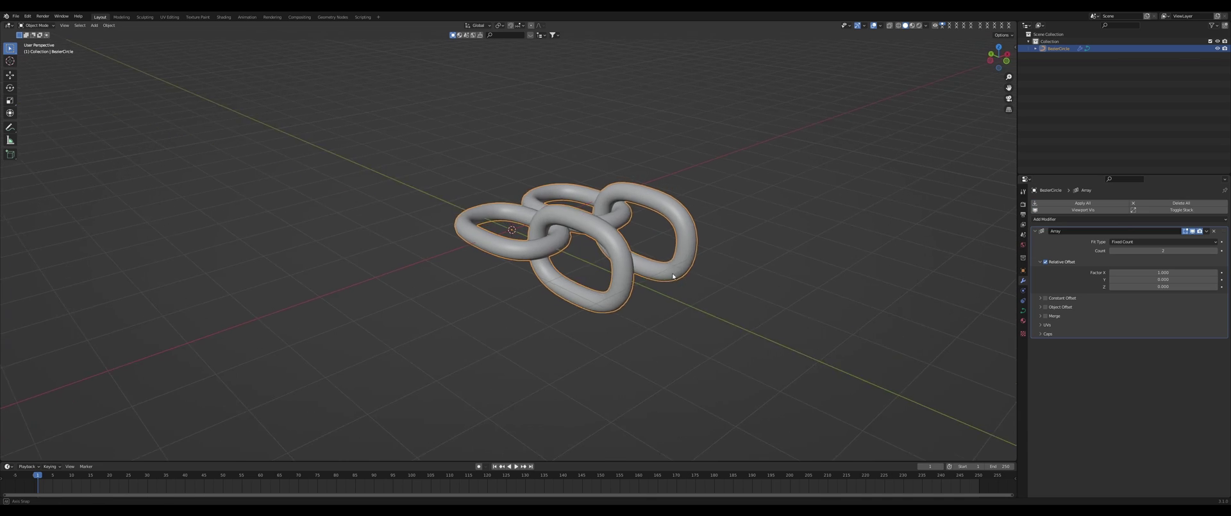
- Set the array's relative offset factors to 0 on X and -1 on Y
middle_click_drag(641, 282, 662, 295)
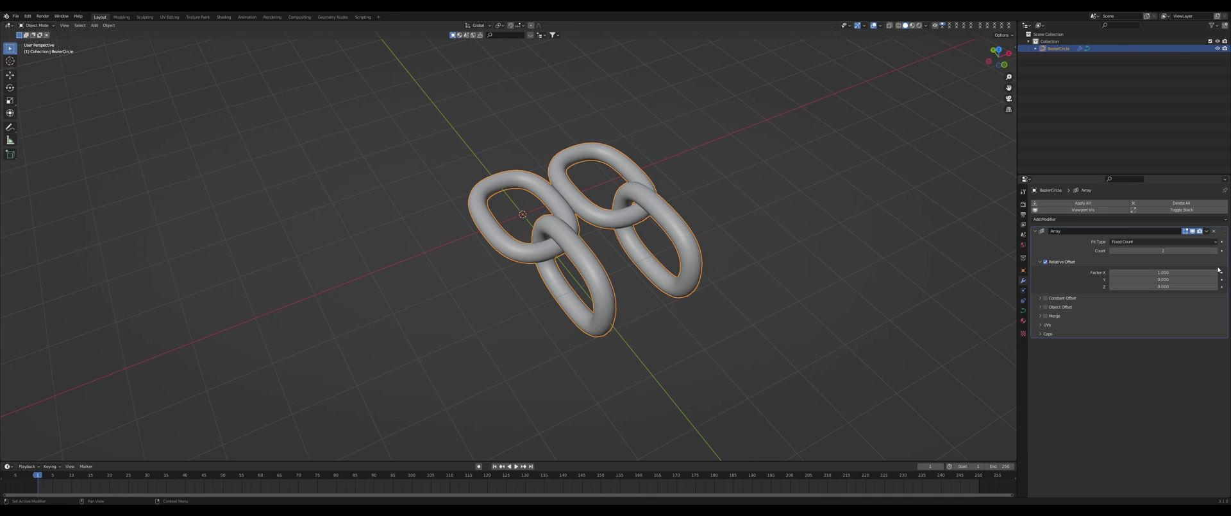
middle_click_drag(655, 278, 591, 261)
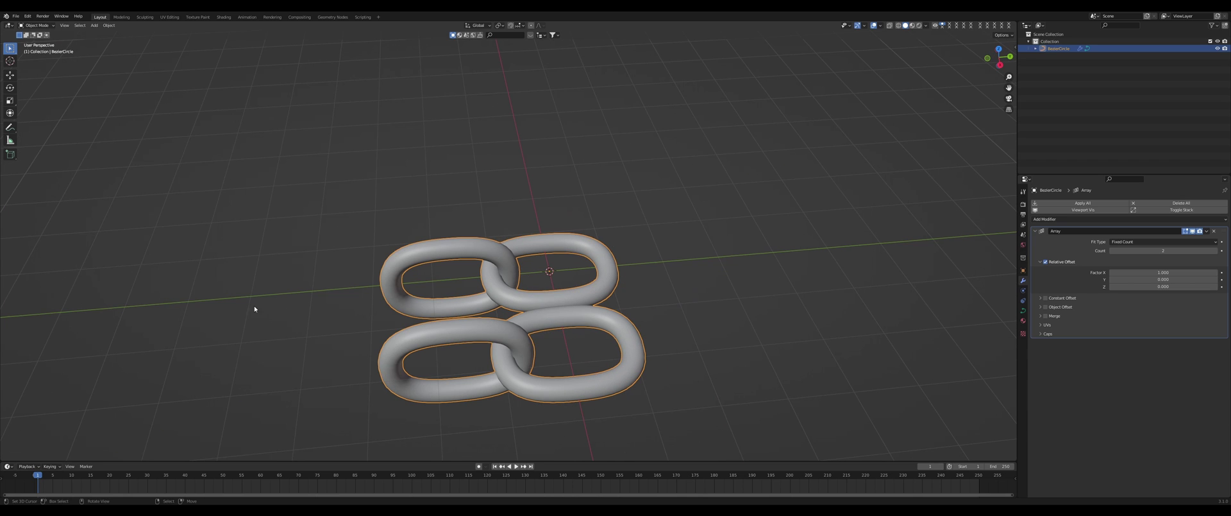
left_click(1162, 273)
type("0")
key("Return")
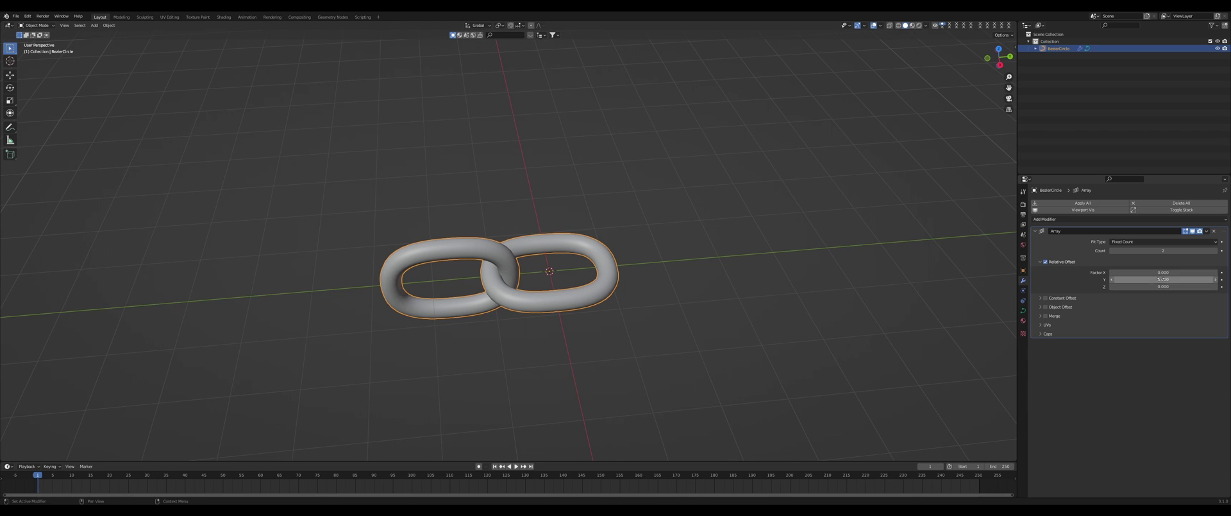
double_click(1159, 278)
type("1")
key("Return")
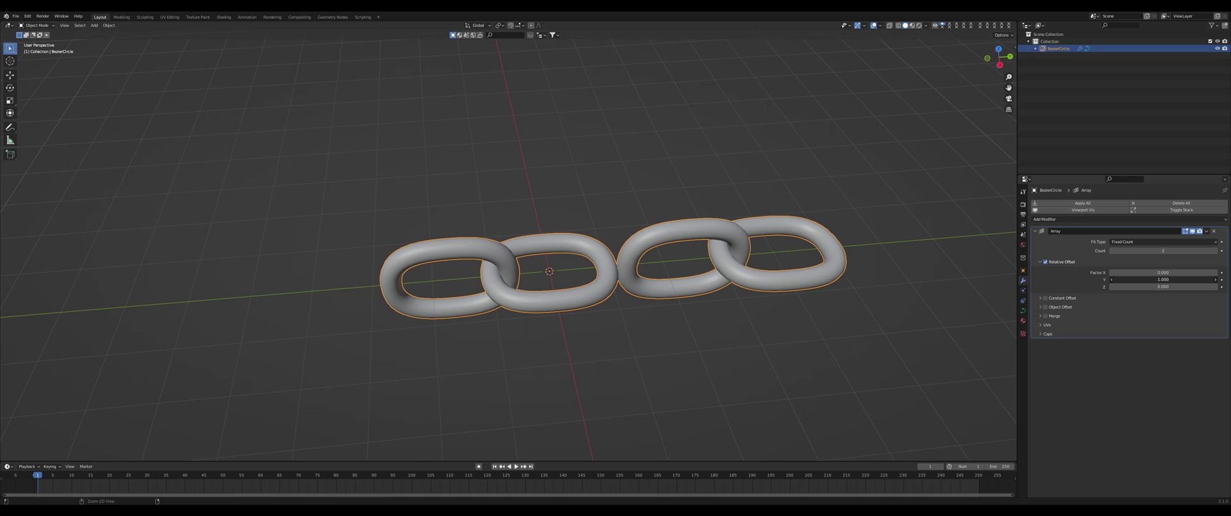
key("minus")
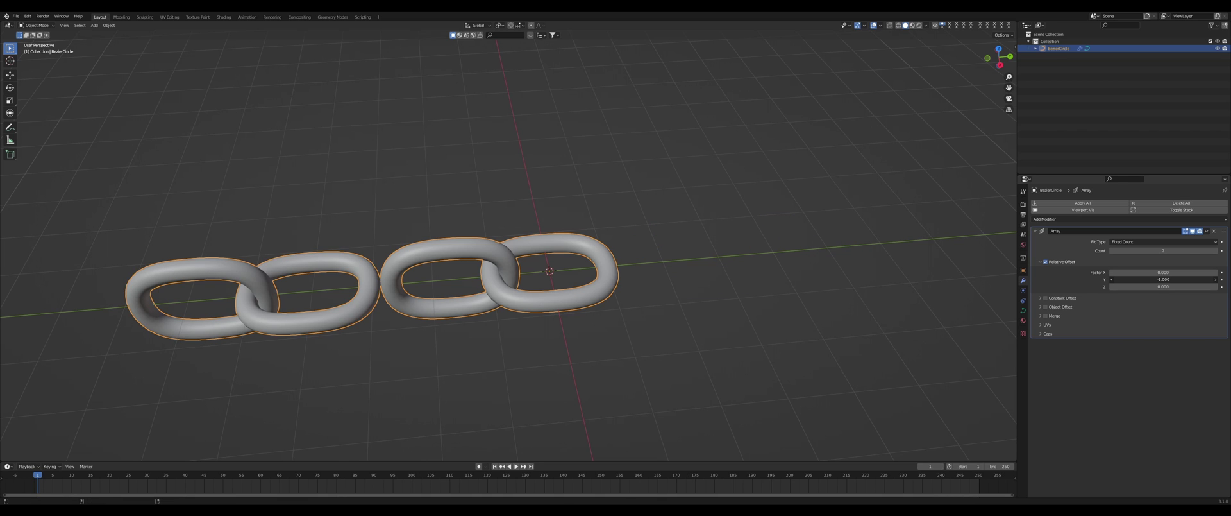
- Set the array's relative offset Y factor to about -0.82 so the repeated link pairs interlock
left_click_drag(1159, 279, 1186, 279)
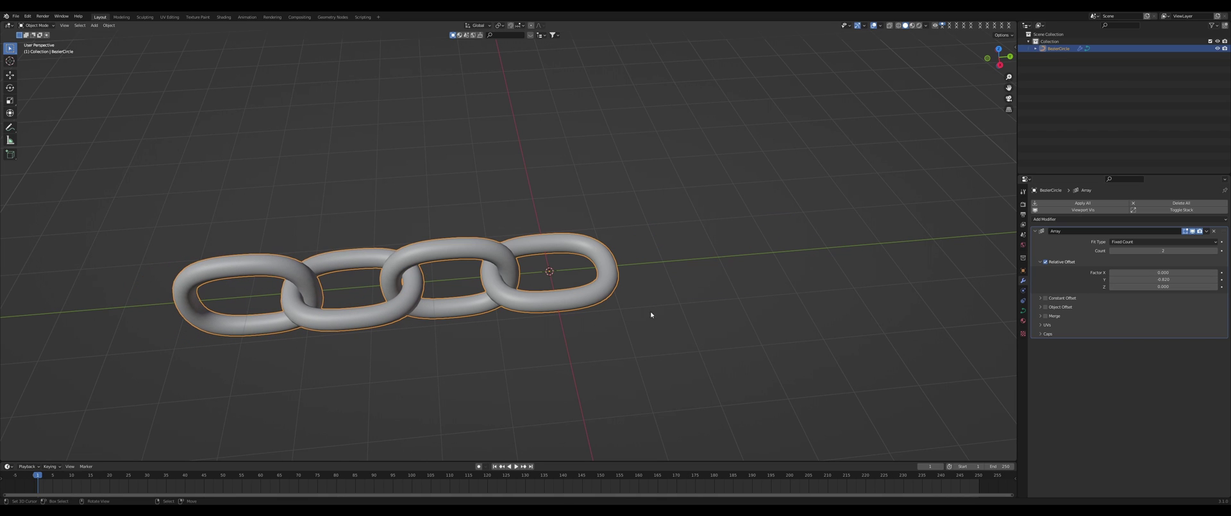
middle_click_drag(655, 313, 736, 327)
left_click_drag(1172, 279, 1163, 279)
middle_click_drag(930, 239, 899, 295)
- Edit the joined curve and nudge the control points of the link at the origin slightly along Y
key("Tab")
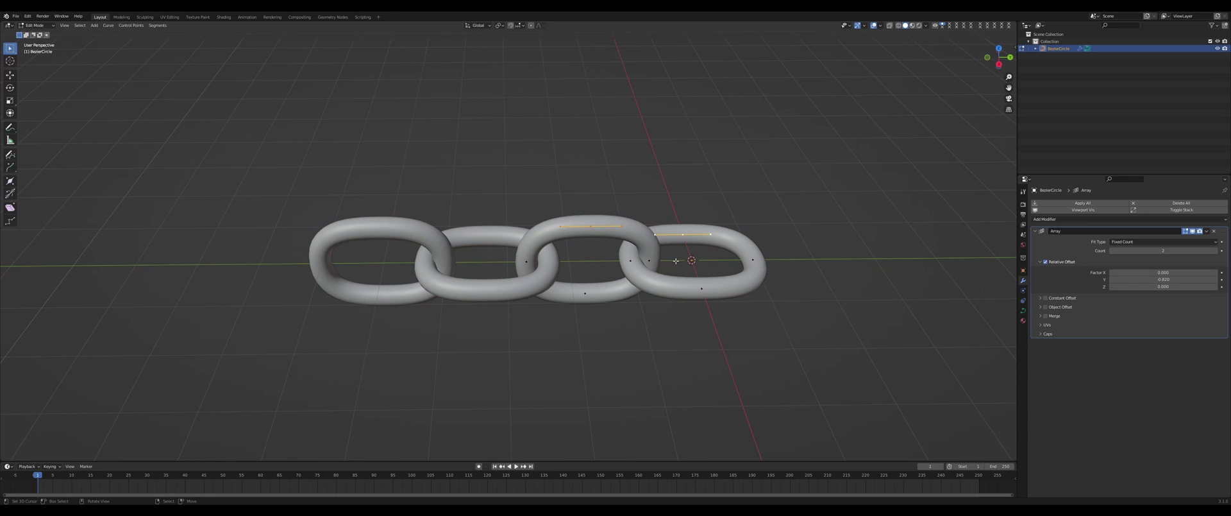
key("a")
key("g")
key("y")
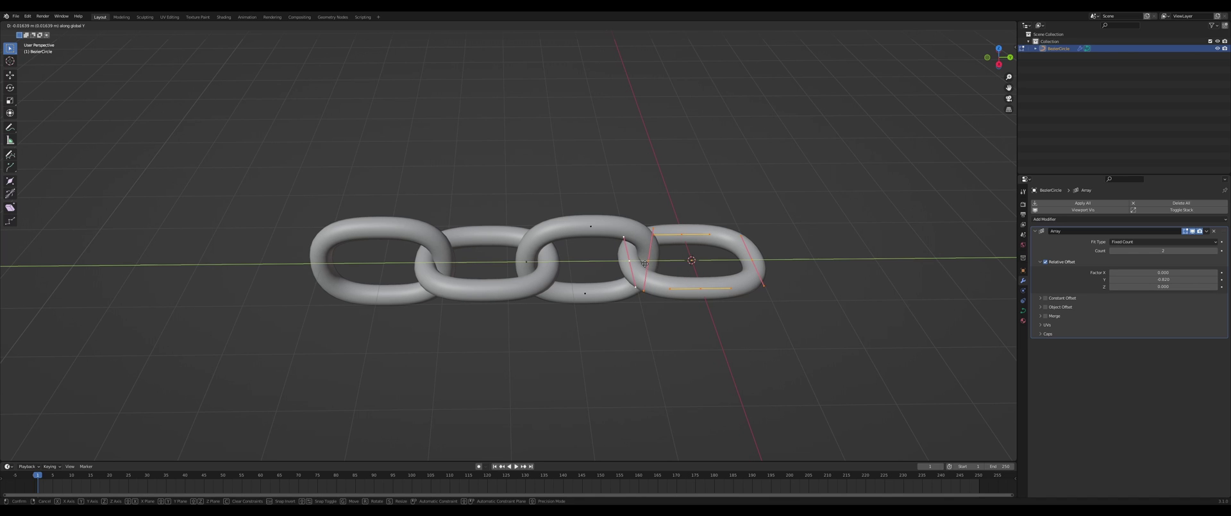
left_click(647, 268)
left_click(653, 266)
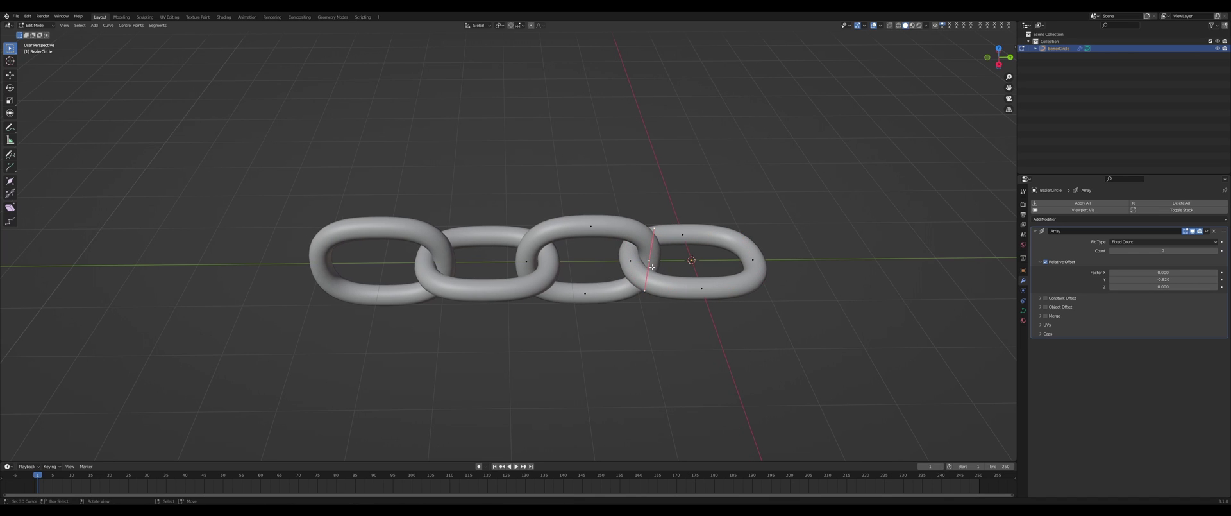
left_click(684, 235, "shift")
left_click(755, 259, "shift")
key("g")
key("y")
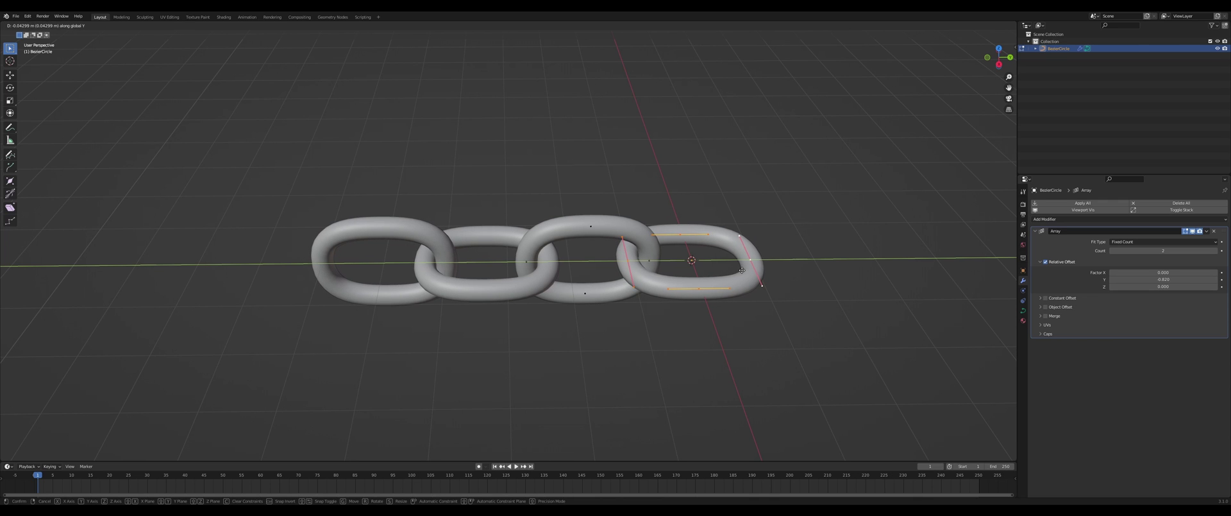
left_click(742, 270)
key("Tab")
- Increase the Array modifier's count to 6 to lengthen the chain
middle_click_drag(742, 270, 577, 277)
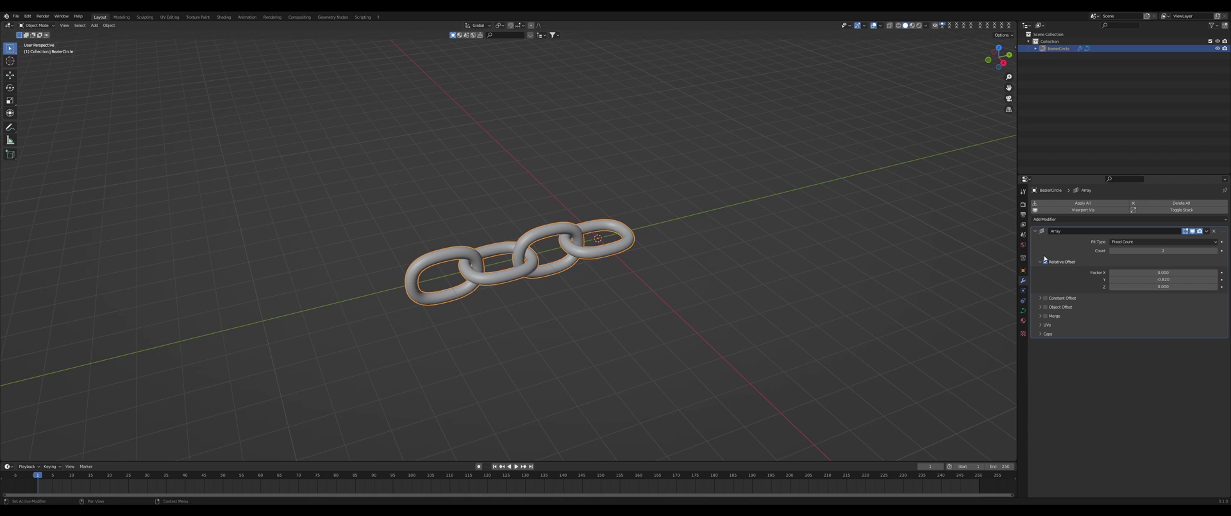
mouse_move(1162, 250)
left_mouse_down()
mouse_move(1205, 250)
mouse_move(1147, 250)
mouse_move(1179, 250)
left_mouse_up()
scroll(942, 269, "down", 5)
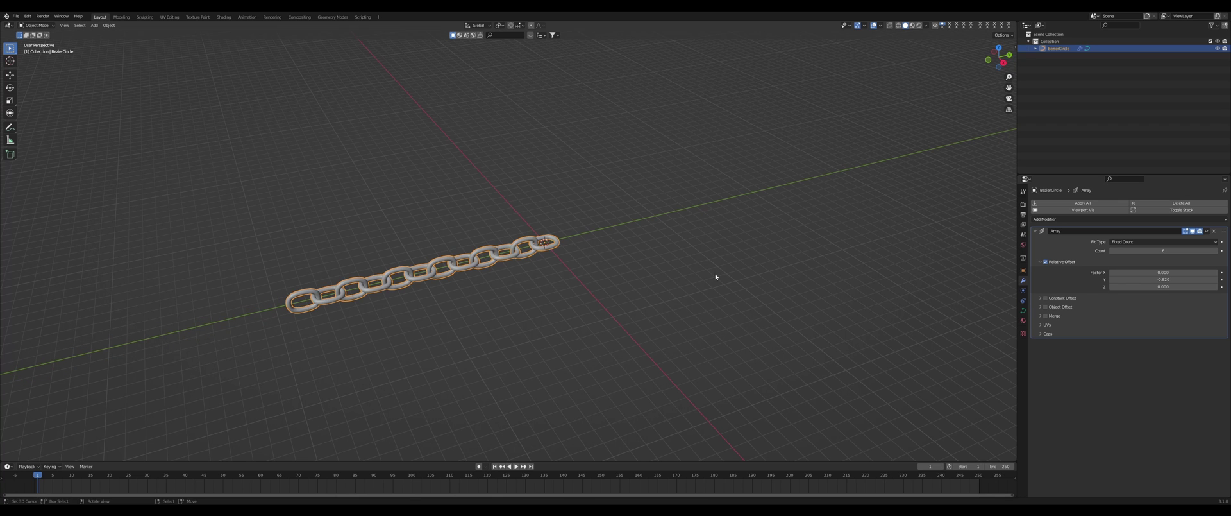
- Apply the chain object's transform
middle_click_drag(714, 275, 587, 270)
key("ctrl+a")
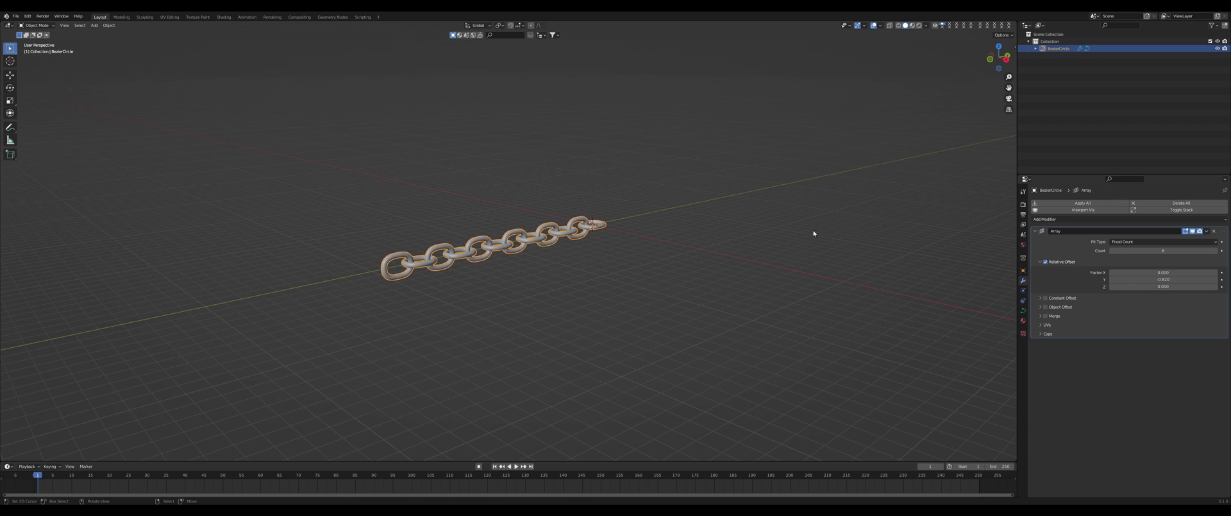
middle_click_drag(686, 279, 582, 275)
scroll(679, 280, "up", 3)
key("ctrl+a")
left_click(639, 289)
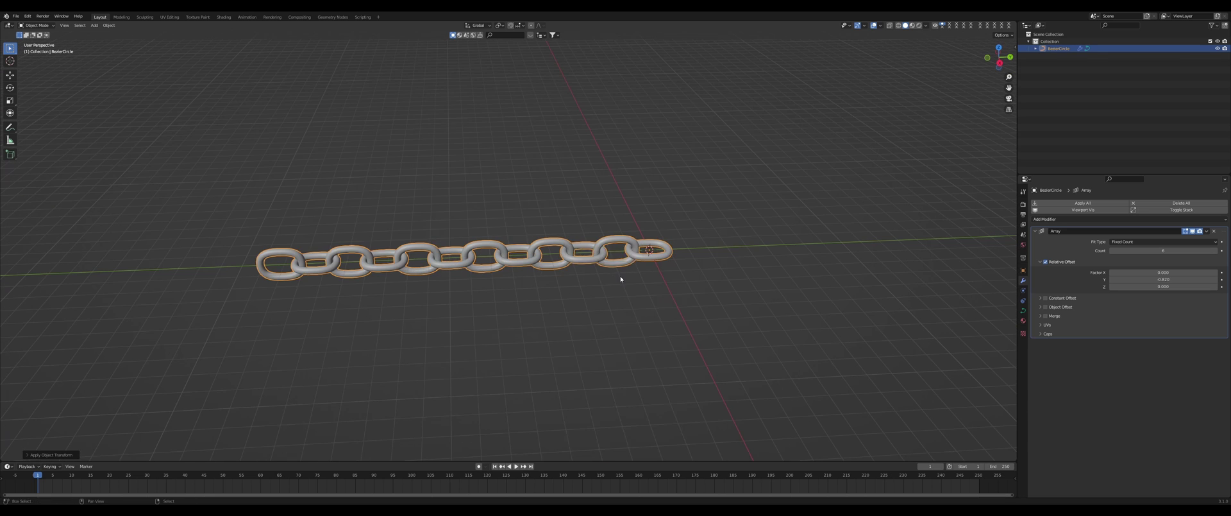
- Add a path curve at the origin
key("shift+a")
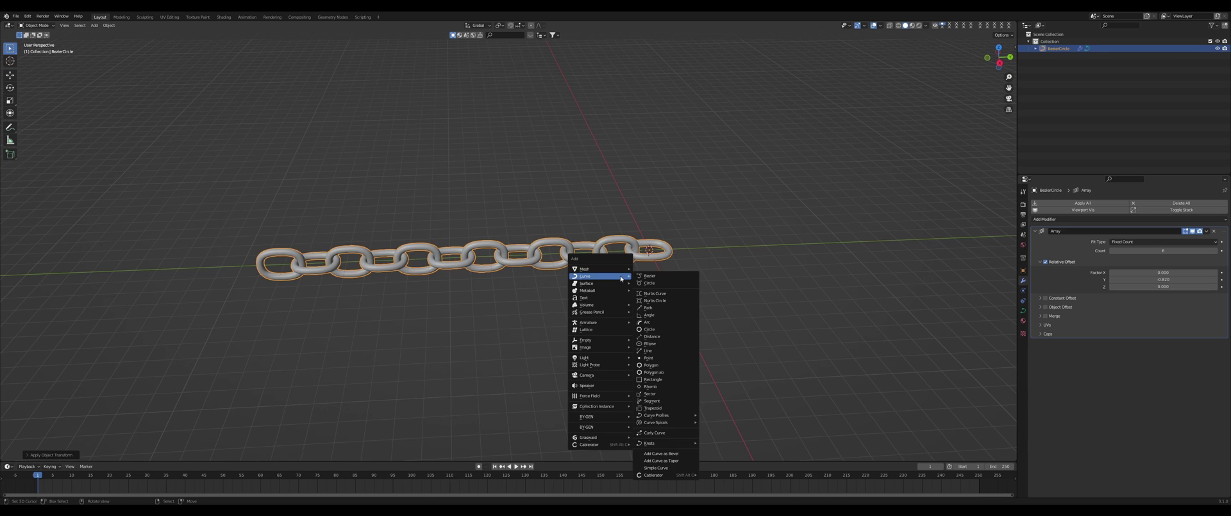
left_click(652, 309)
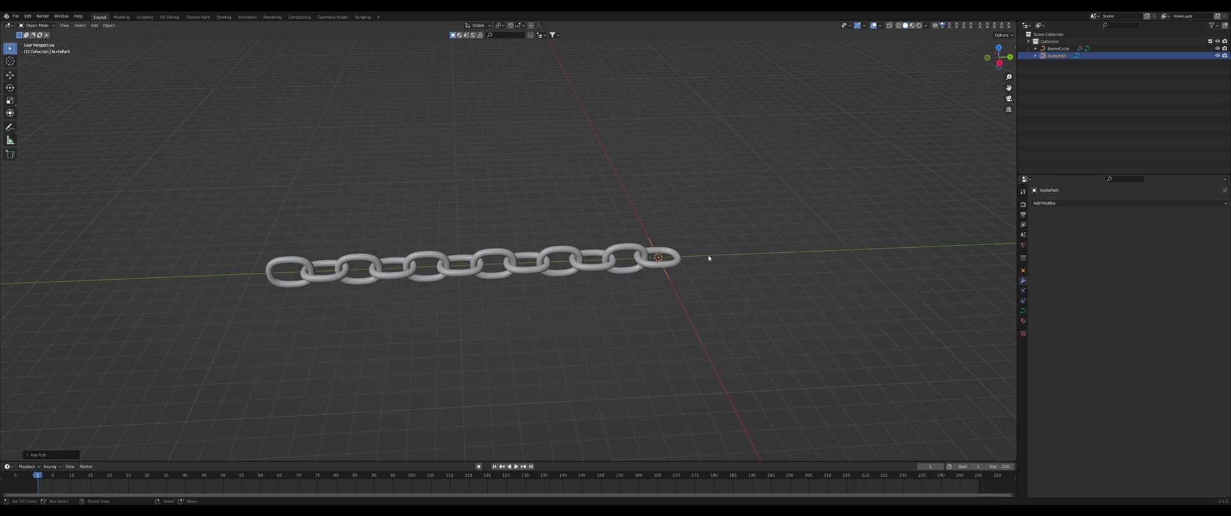
middle_click_drag(708, 254, 585, 321)
scroll(586, 321, "up", 5)
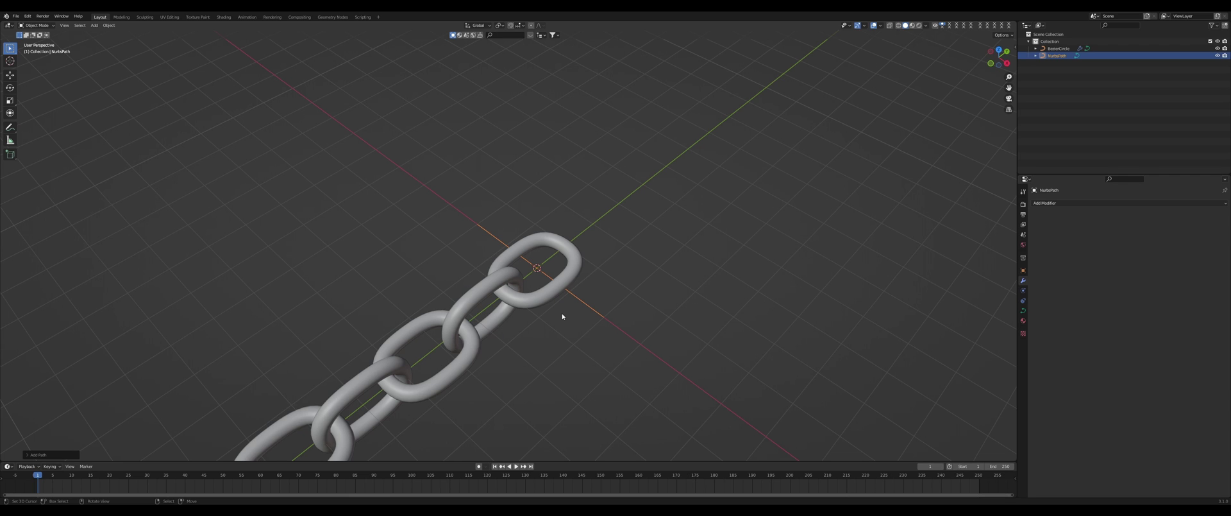
- Stretch the path along X to nearly twice its length and apply its scale
middle_click_drag(536, 306, 511, 294)
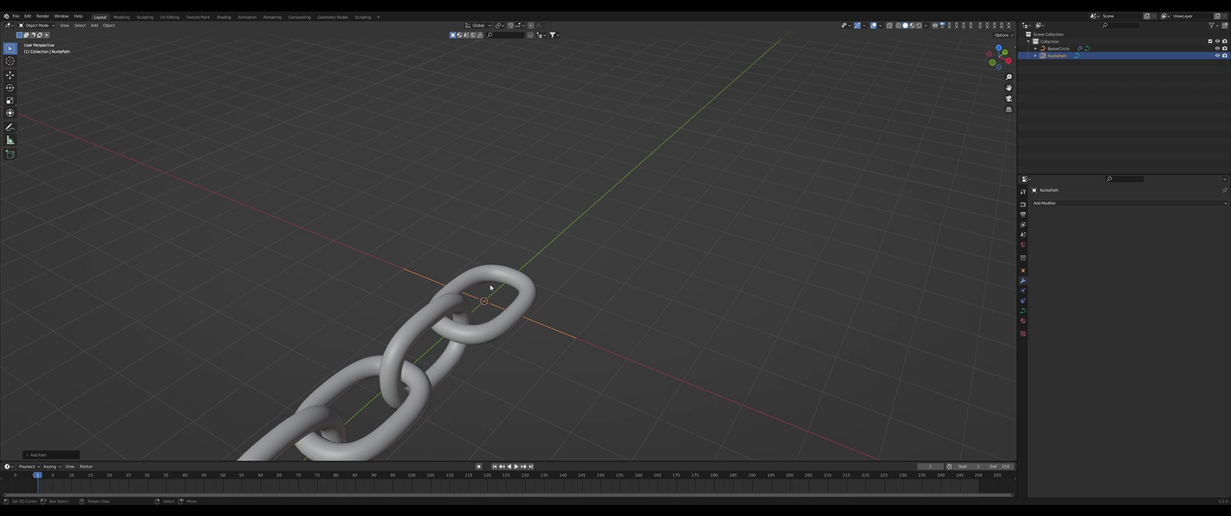
key("s")
key("x")
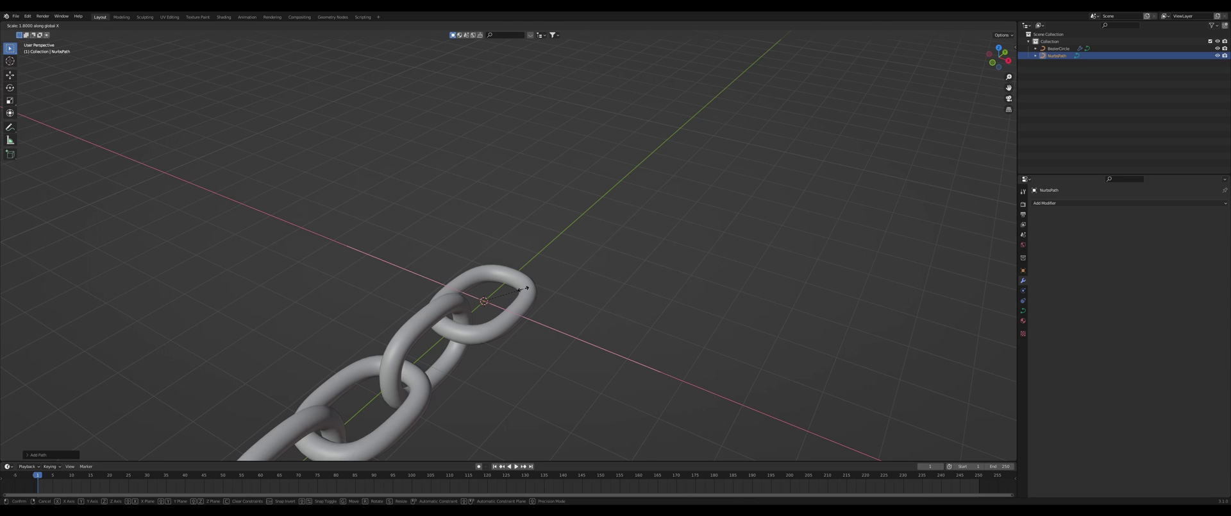
left_click(525, 289)
key("ctrl+a")
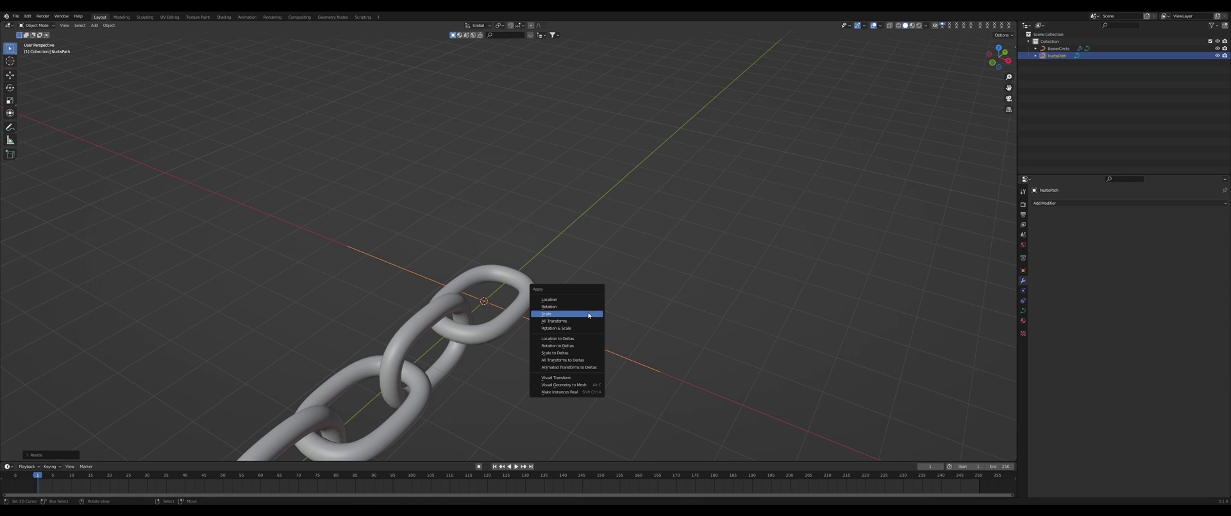
left_click(588, 313)
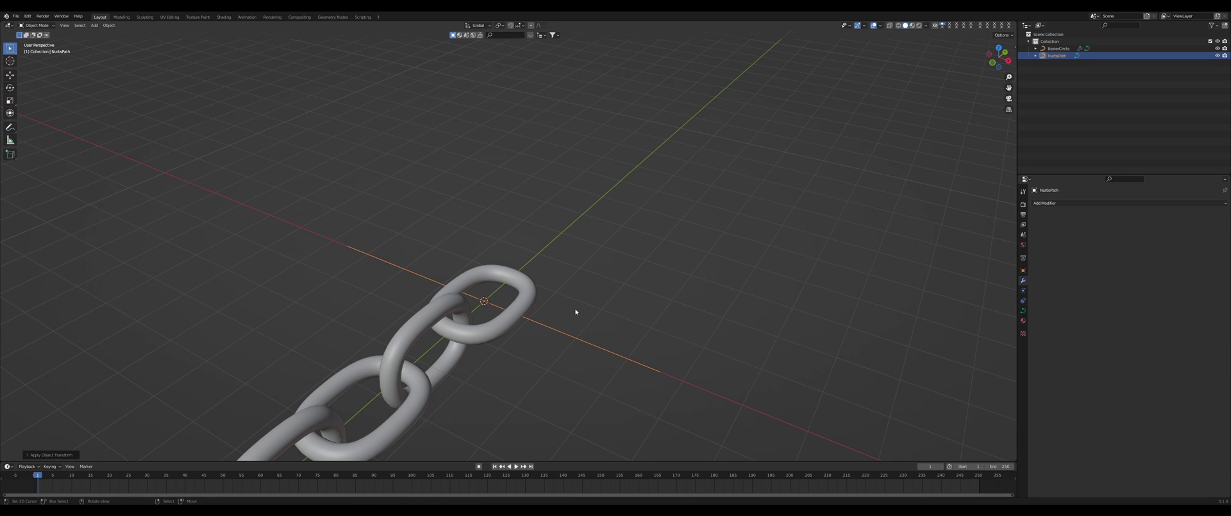
- Rotate the chain 90 degrees around Z so it lines up with the path
left_click(522, 299)
key("r")
key("z")
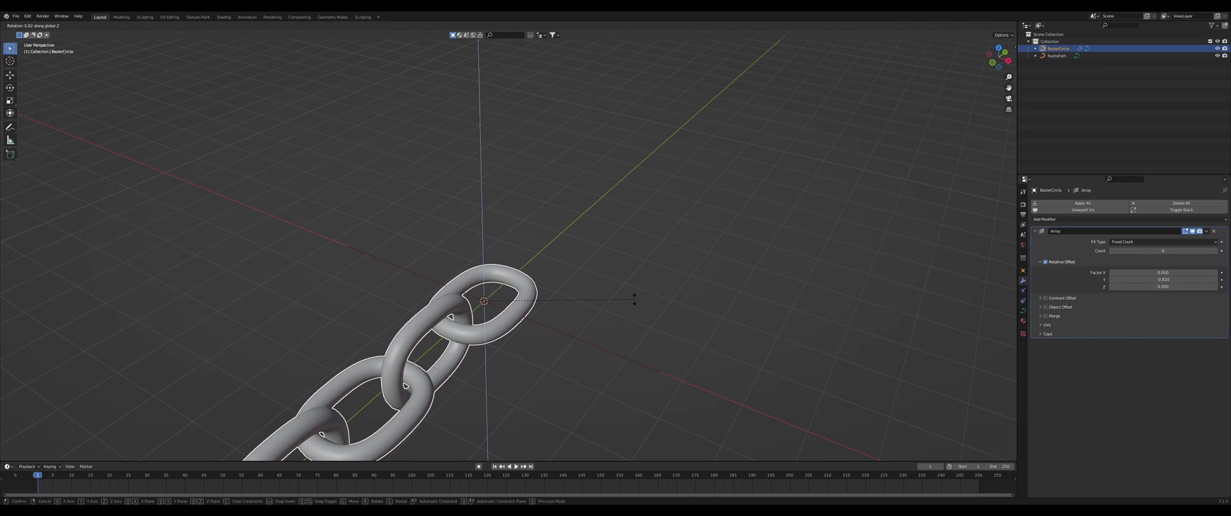
left_click(482, 386)
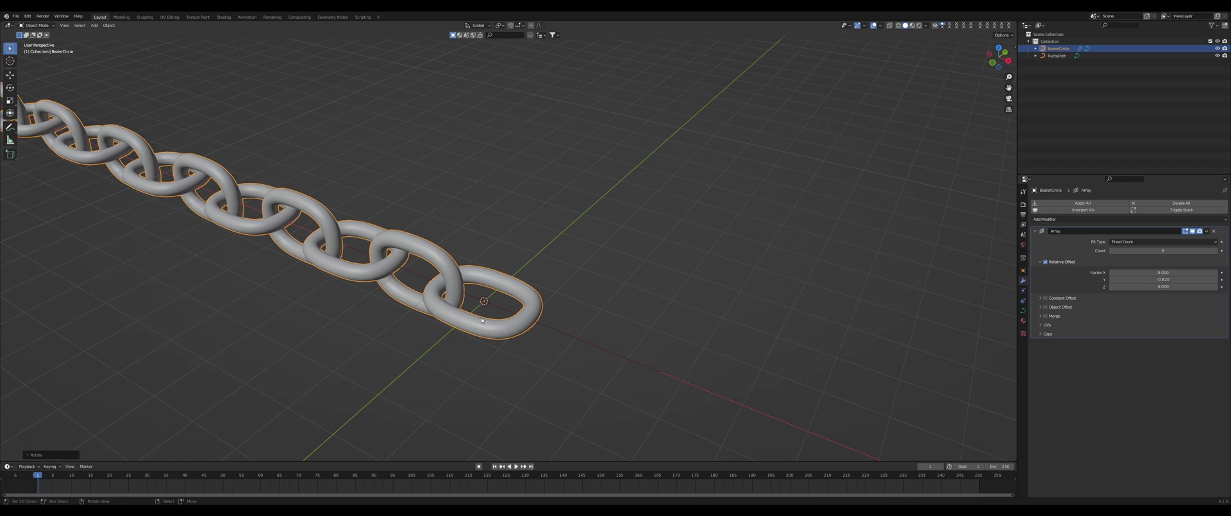
- Scale the whole chain down uniformly around its origin
key("s")
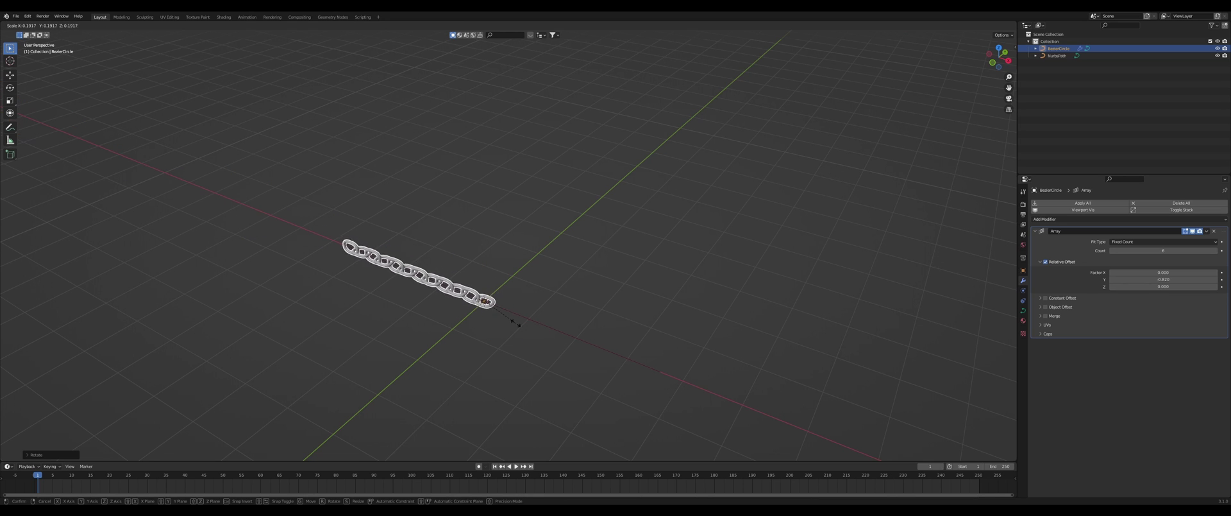
left_click(552, 314)
key("g")
key("x")
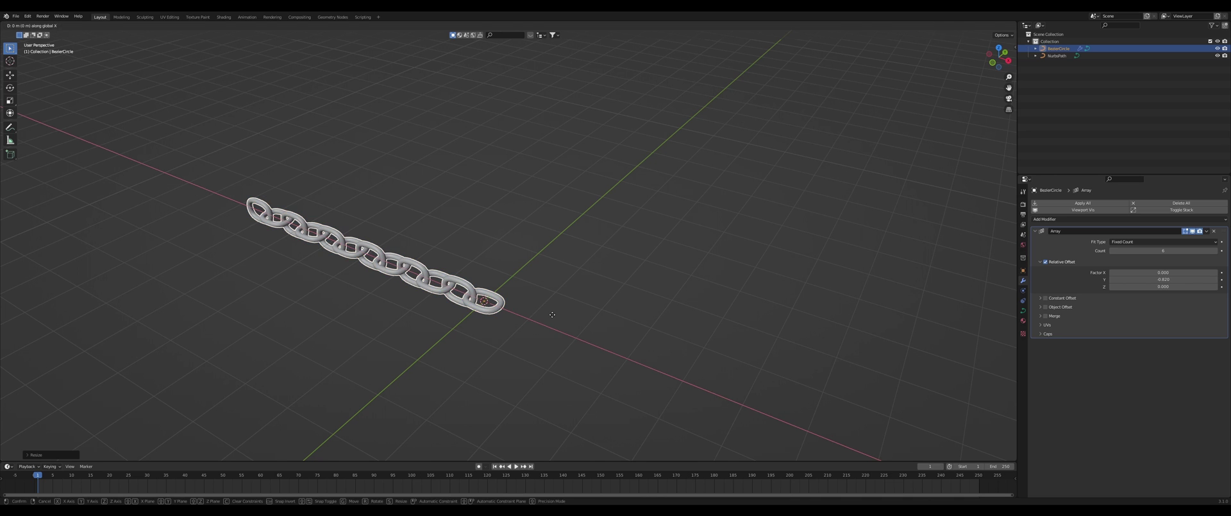
right_click(552, 314)
- Examine up close how the chain lines up with the path at the origin
right_click(537, 329)
middle_click_drag(537, 329, 501, 307, "shift")
scroll(468, 320, "up", 4)
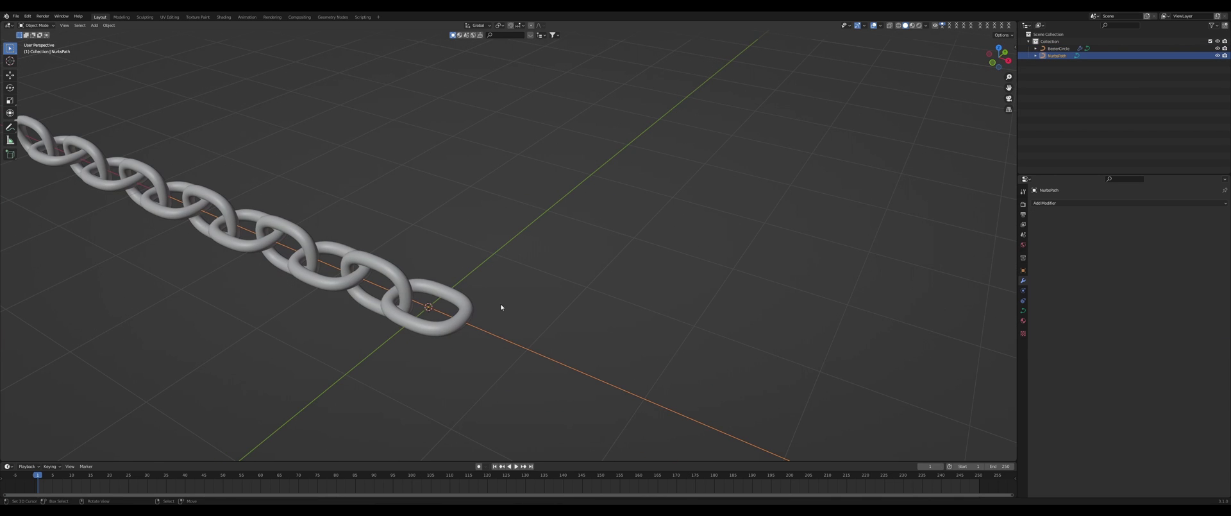
scroll(469, 293, "up", 2)
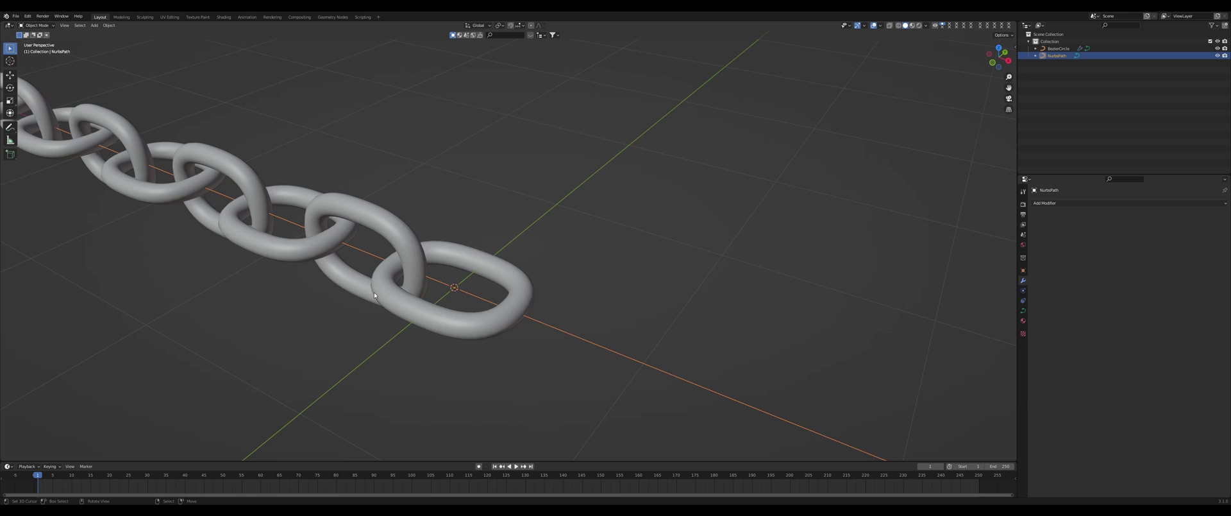
scroll(456, 293, "down", 8)
middle_click_drag(460, 304, 454, 322, "shift")
scroll(447, 326, "up", 1)
right_click(401, 268)
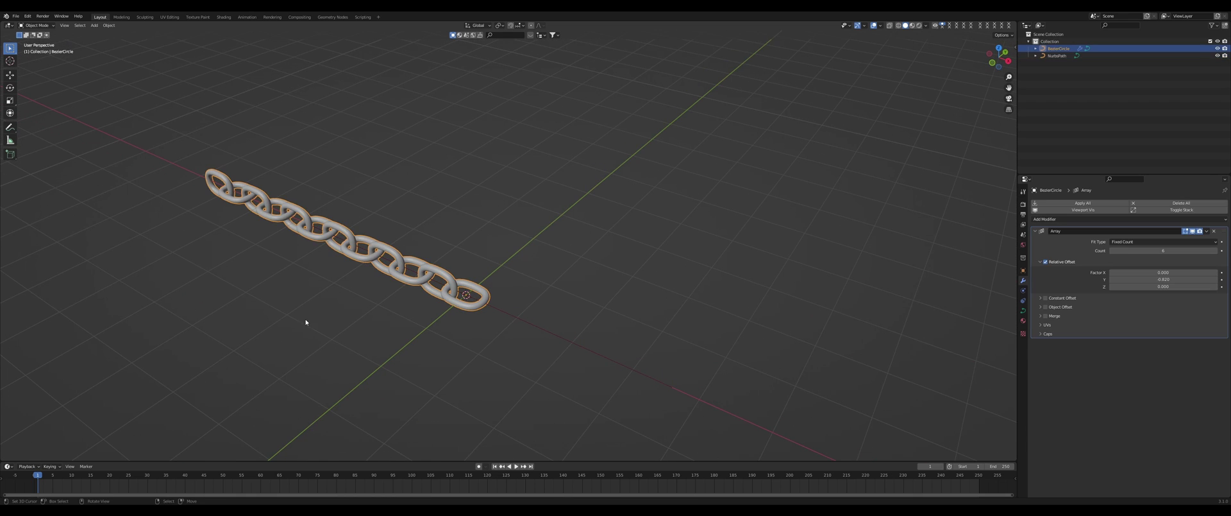
left_click(494, 310)
key("Tab")
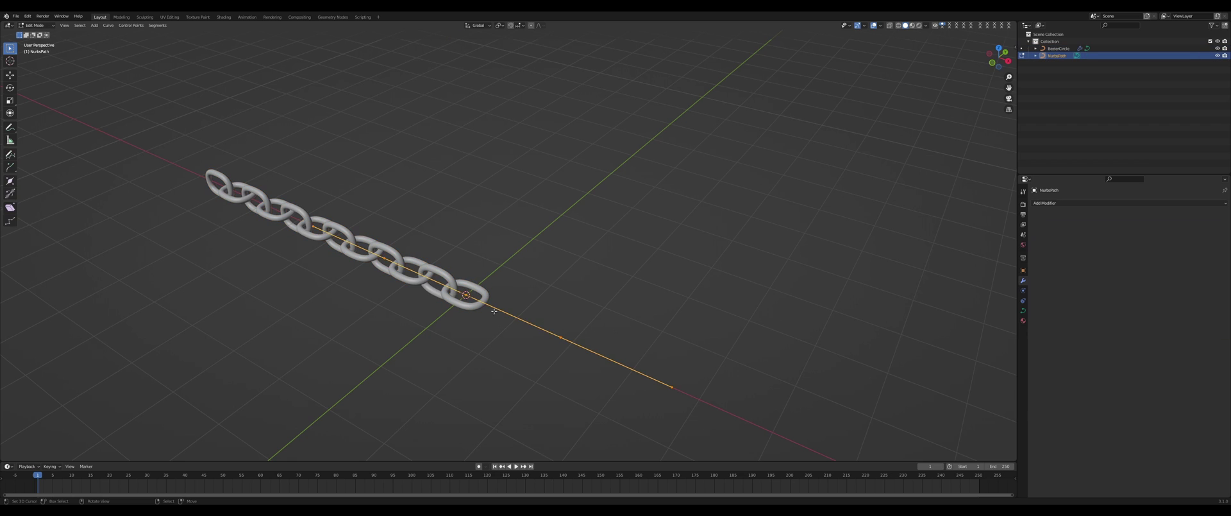
right_click(383, 255)
key("g")
right_click(427, 164)
key("Tab")
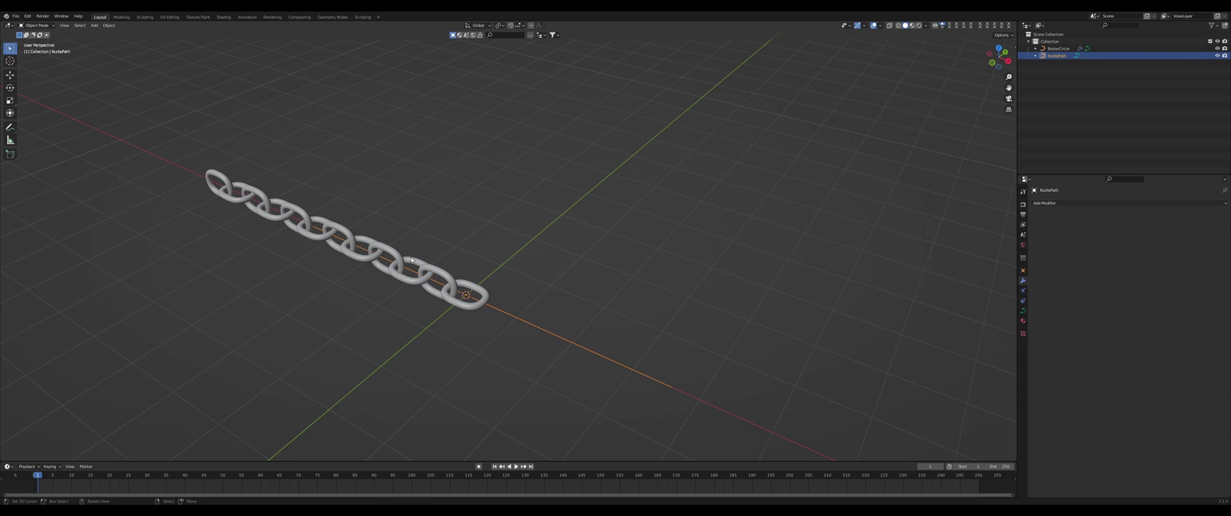
- Add a Curve modifier to the chain with the NurbsPath as its curve object
right_click(426, 271)
left_click(1109, 219)
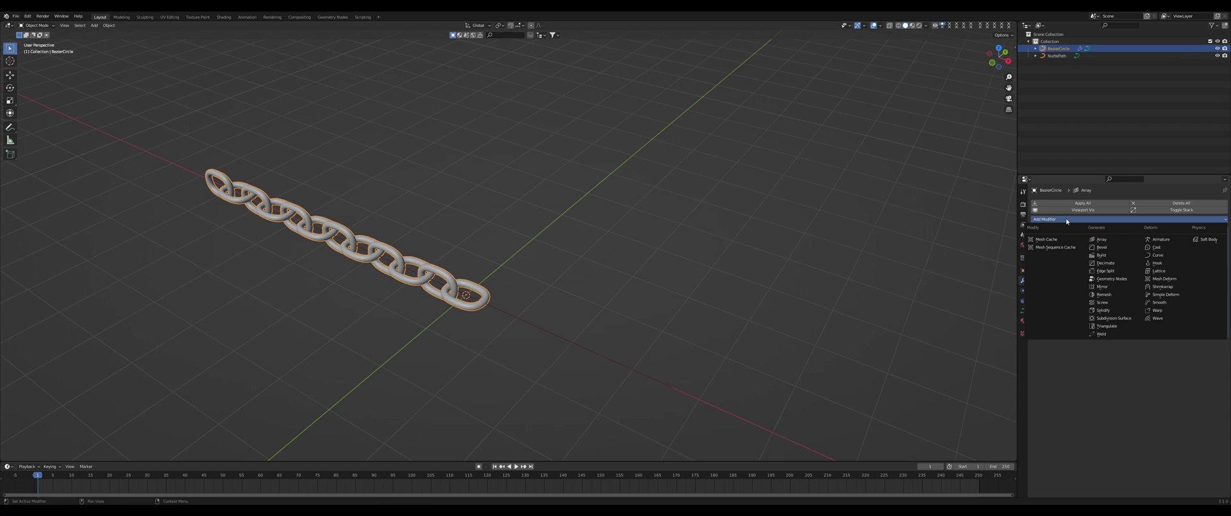
left_click(1148, 256)
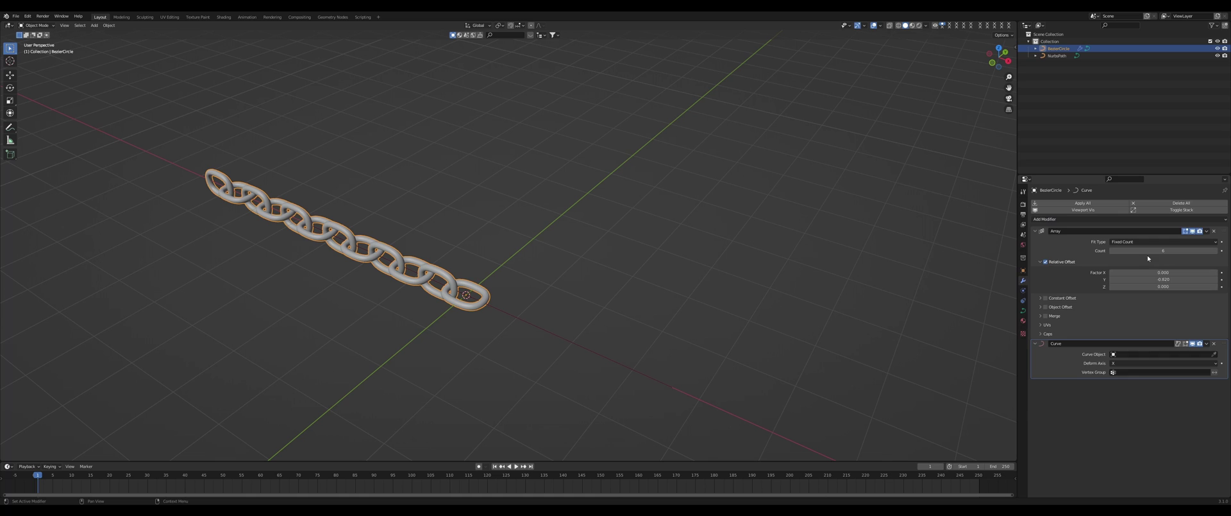
left_click(1202, 354)
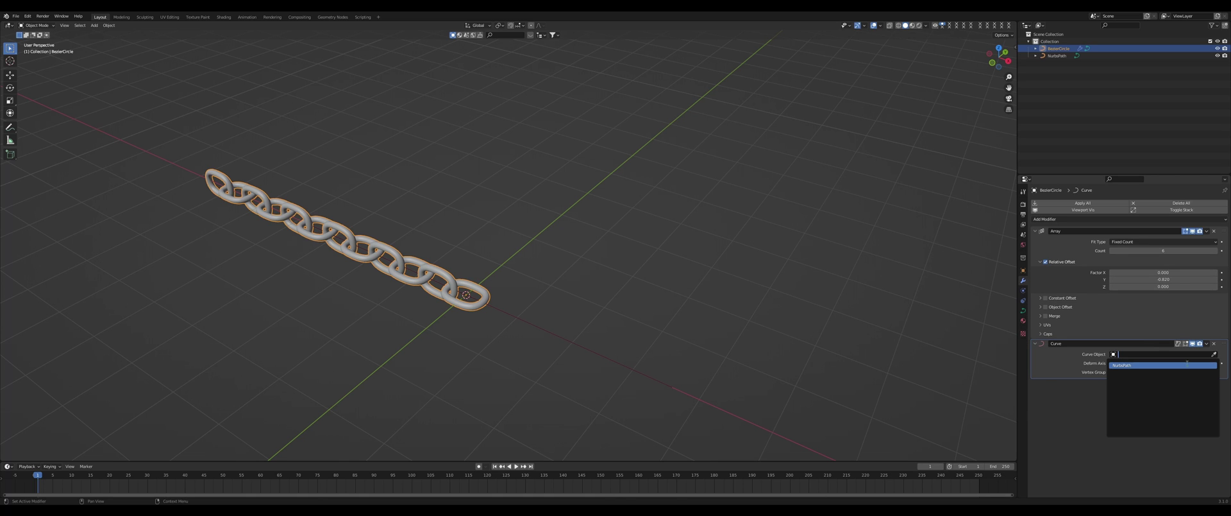
left_click(1142, 366)
middle_click_drag(286, 245, 314, 249)
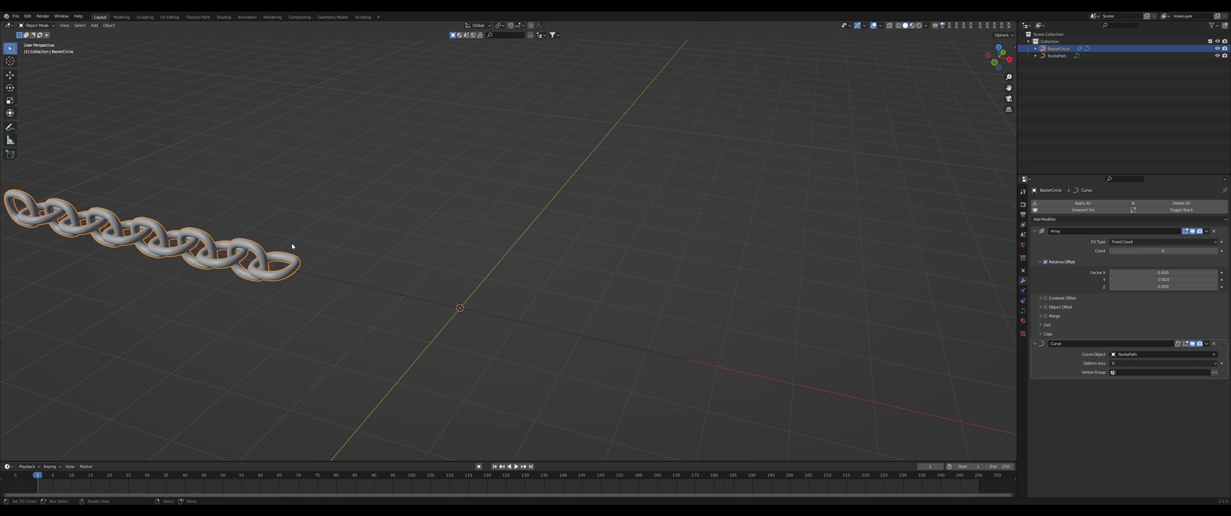
- Apply the object transform of the chain that follows the path
key("s")
right_click(456, 284)
key("ctrl+a")
left_click(458, 283)
key("s")
key("shift+x")
right_click(566, 256)
key("s")
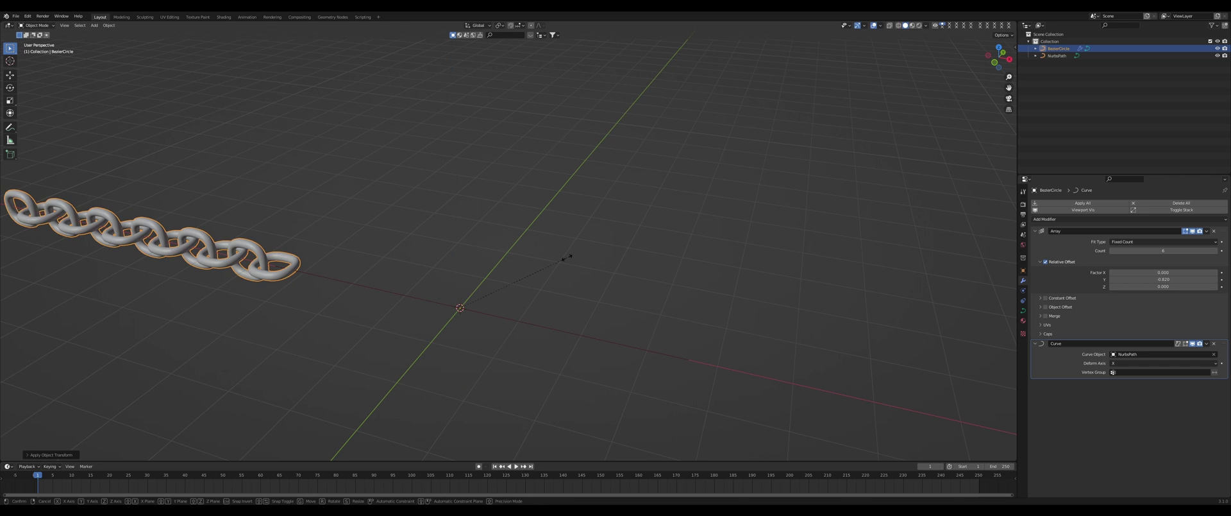
key("shift+x")
right_click(566, 258)
- Scale the chain to about 0.7 on Y and Z only, leaving out X, to correct its proportions
middle_click_drag(566, 258, 548, 250)
key("s")
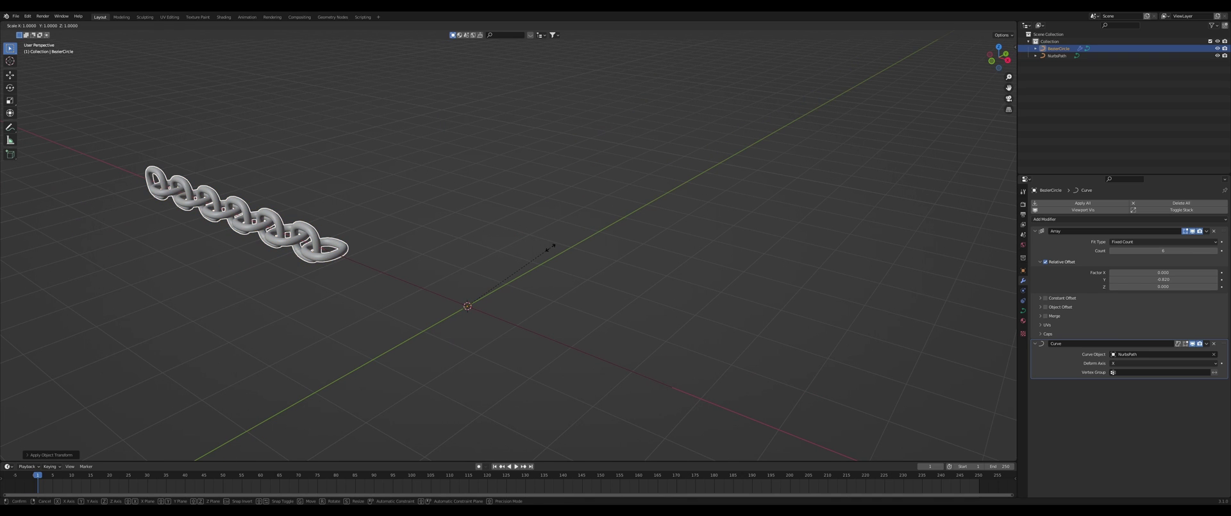
key("shift+x")
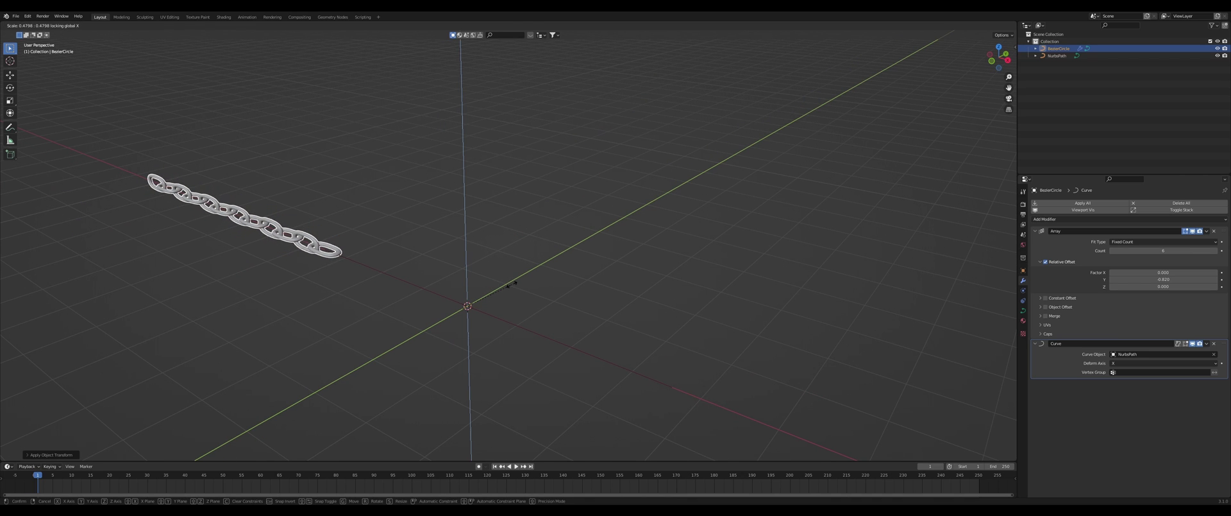
left_click(512, 280)
- Scale the chain down slightly along X and apply its transform
middle_click_drag(367, 269, 413, 267)
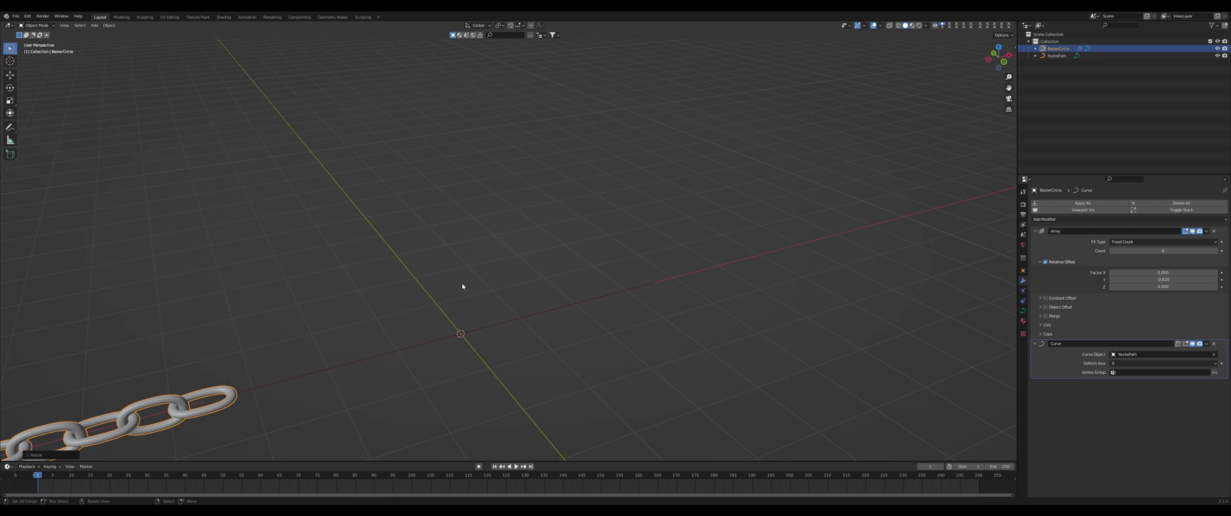
middle_click_drag(546, 286, 533, 284)
key("s")
key("x")
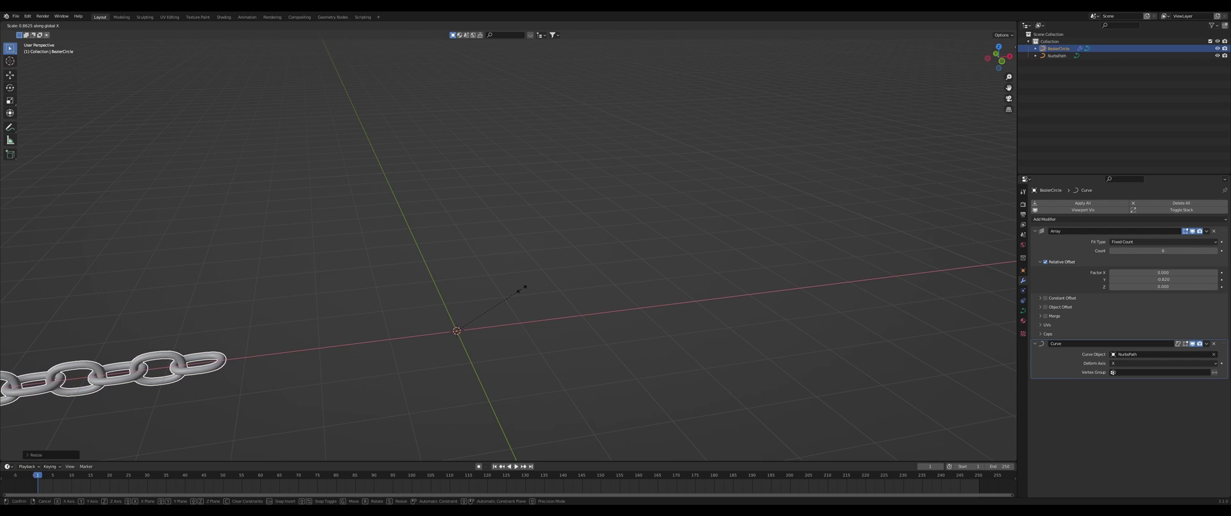
left_click(517, 292)
key("ctrl+a")
left_click(507, 290)
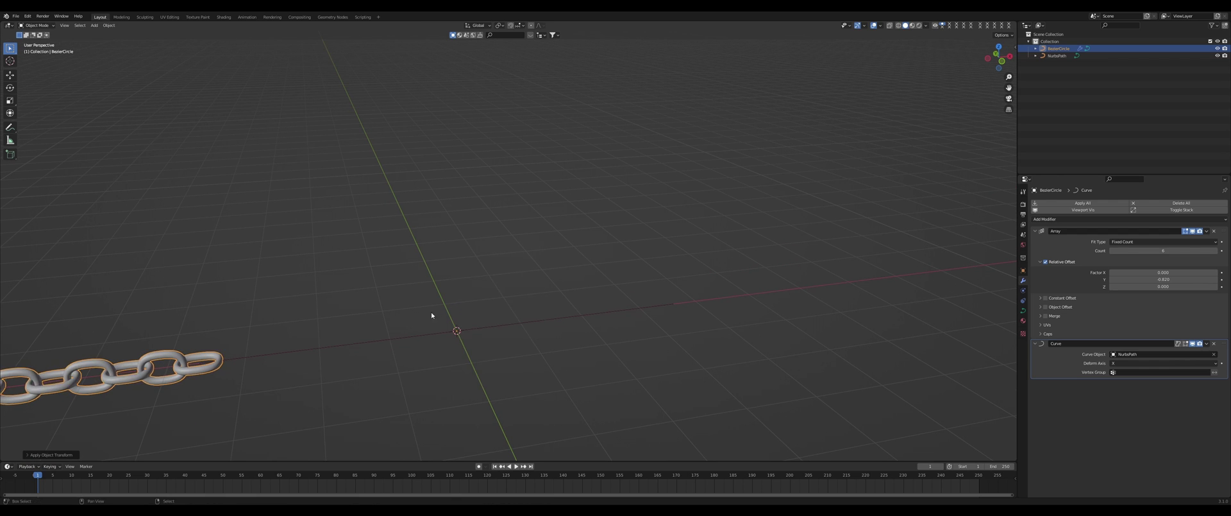
- Move the chain along the X axis so that it is roughly centred on the path around the world origin
middle_click_drag(431, 313, 512, 276)
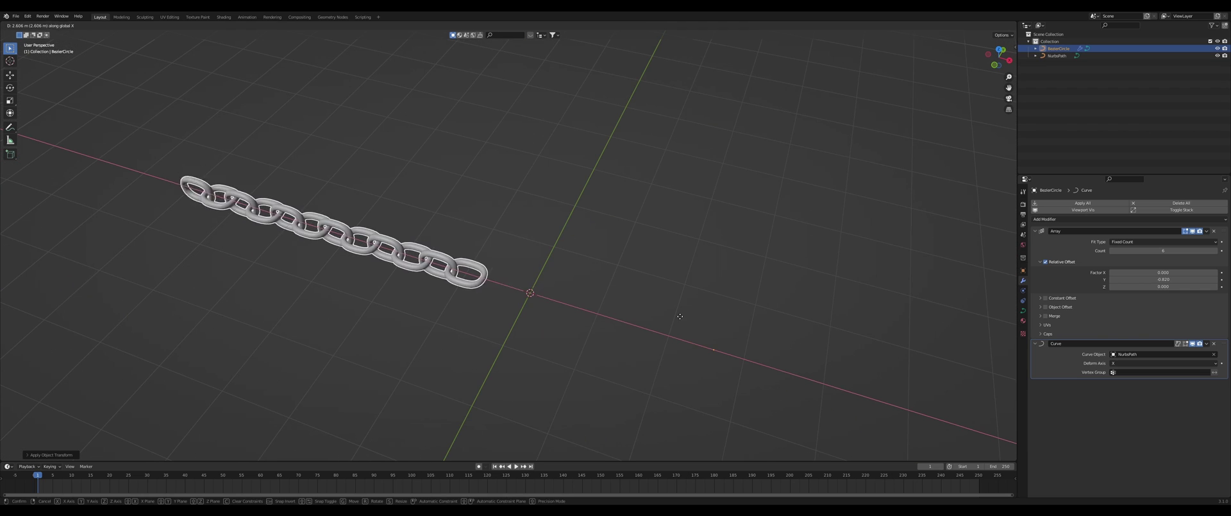
key("g")
key("x")
left_click(679, 335)
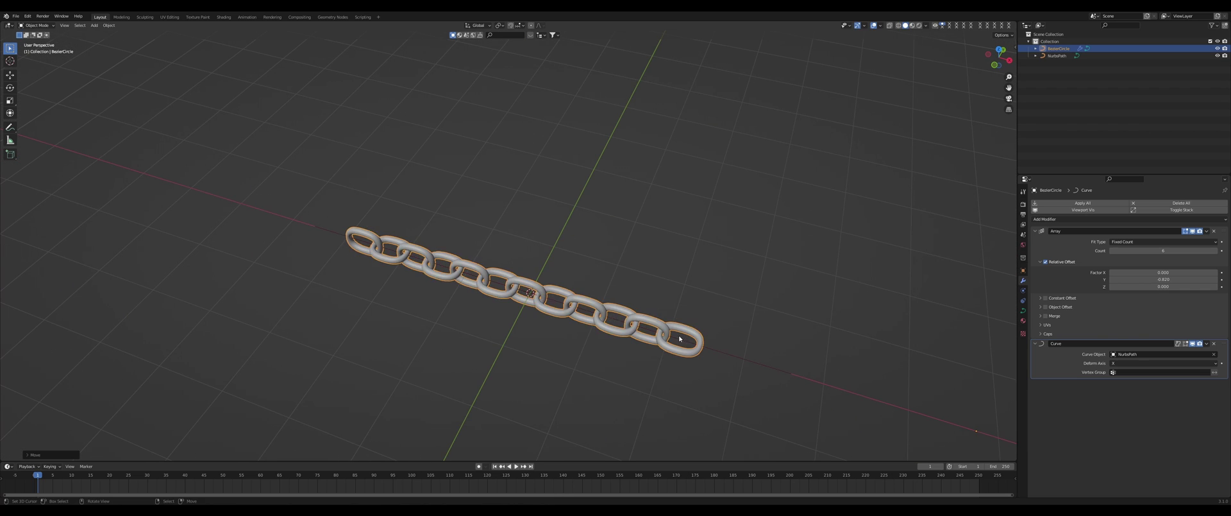
- Select the NurbsPath and enter Edit Mode on it
middle_click_drag(679, 334, 774, 277)
left_click(768, 280)
key("Tab")
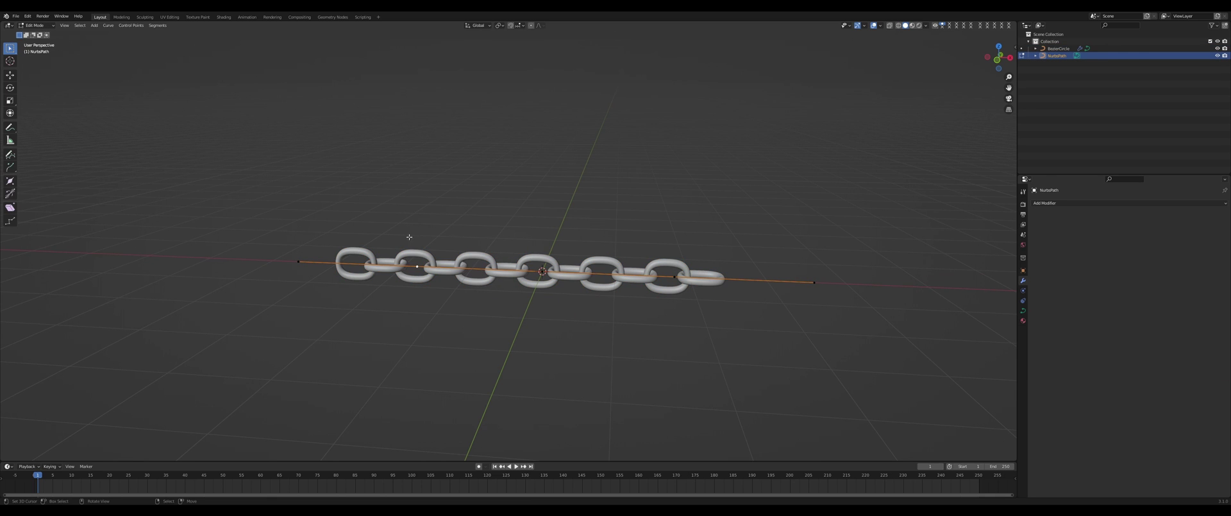
- Try moving the path's end control point freely to test how the chain bends
key("g")
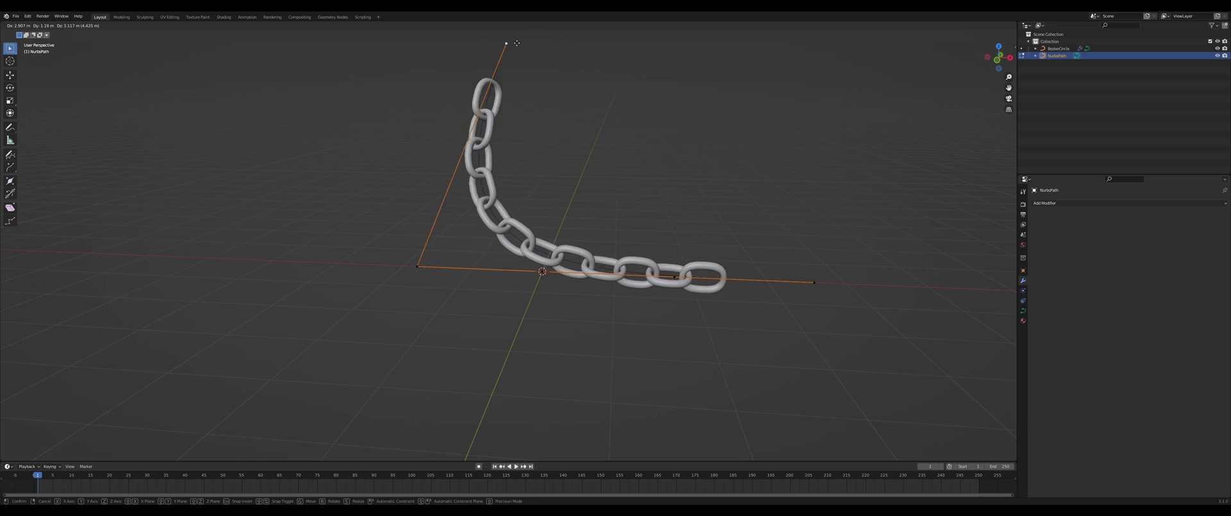
key("Escape")
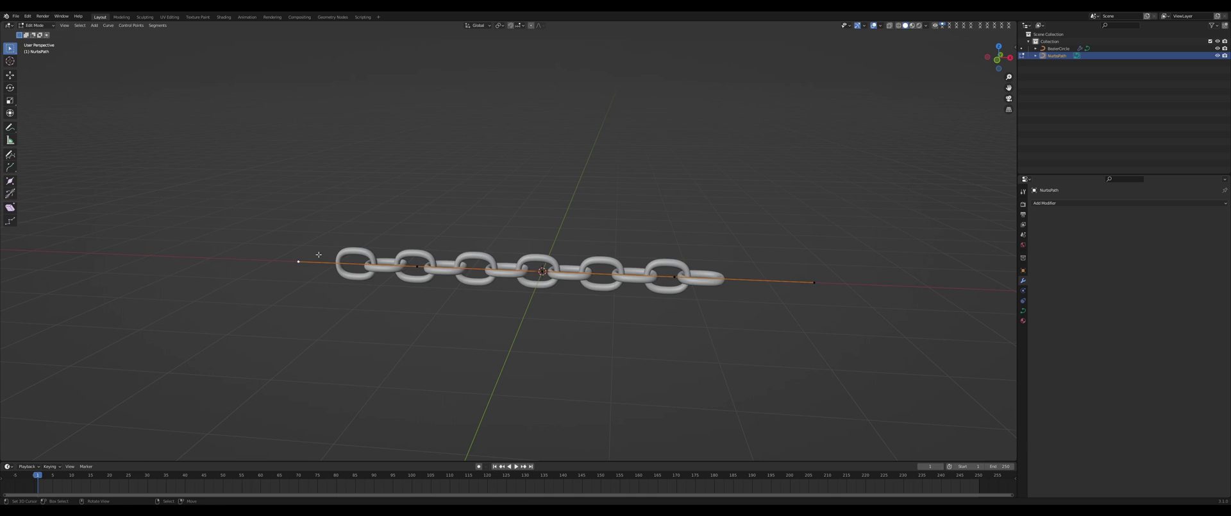
key("g")
left_click_drag(368, 208, 668, 237)
key("Escape")
key("g")
right_click(230, 216)
- Hook the path's end control point to a new object, return to Object Mode and select the hook empty
key("ctrl+h")
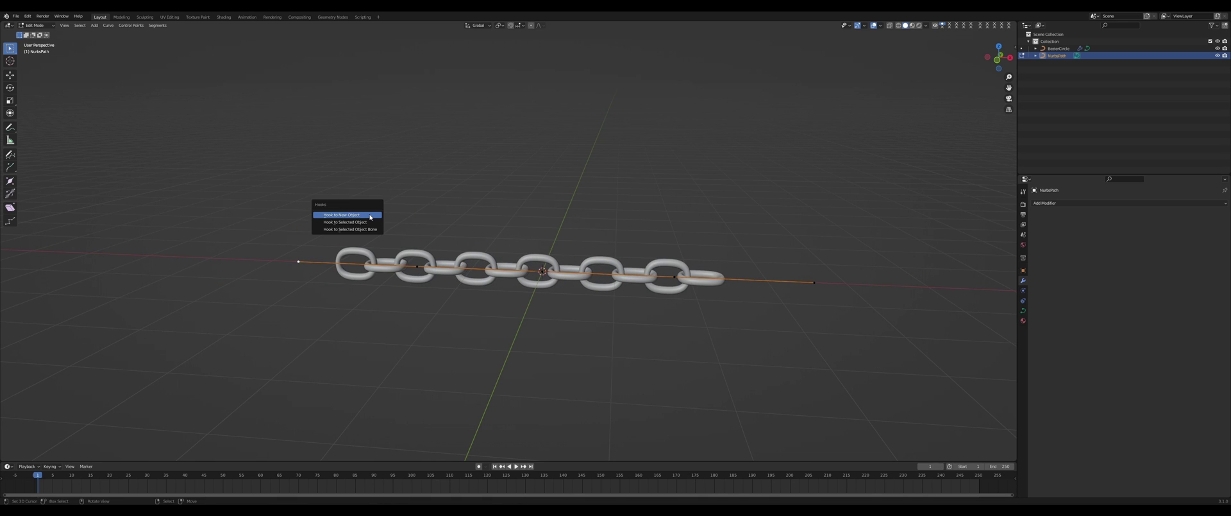
left_click(366, 214)
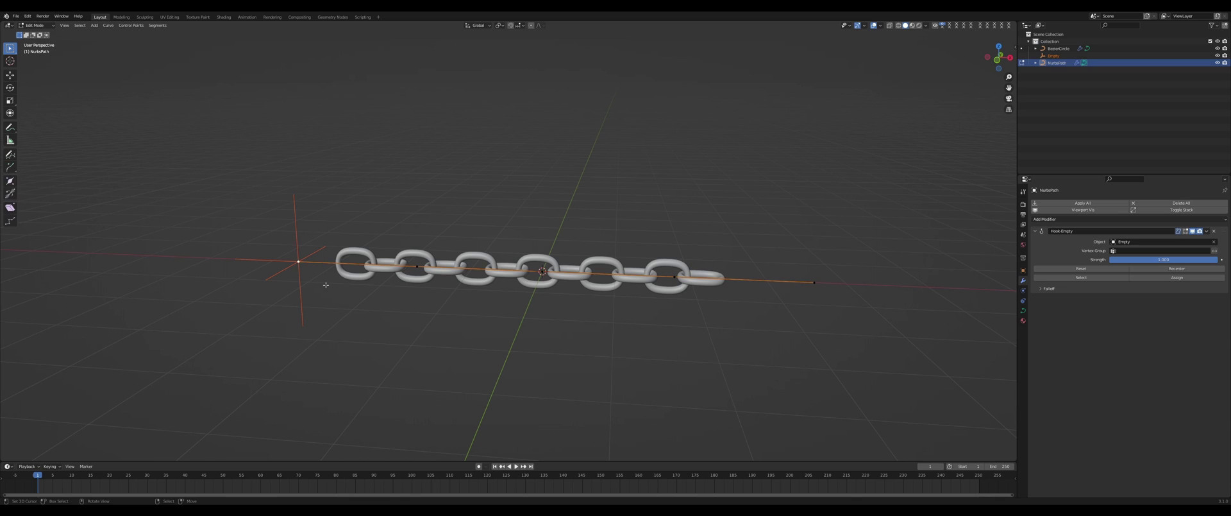
key("Tab")
left_click(286, 264)
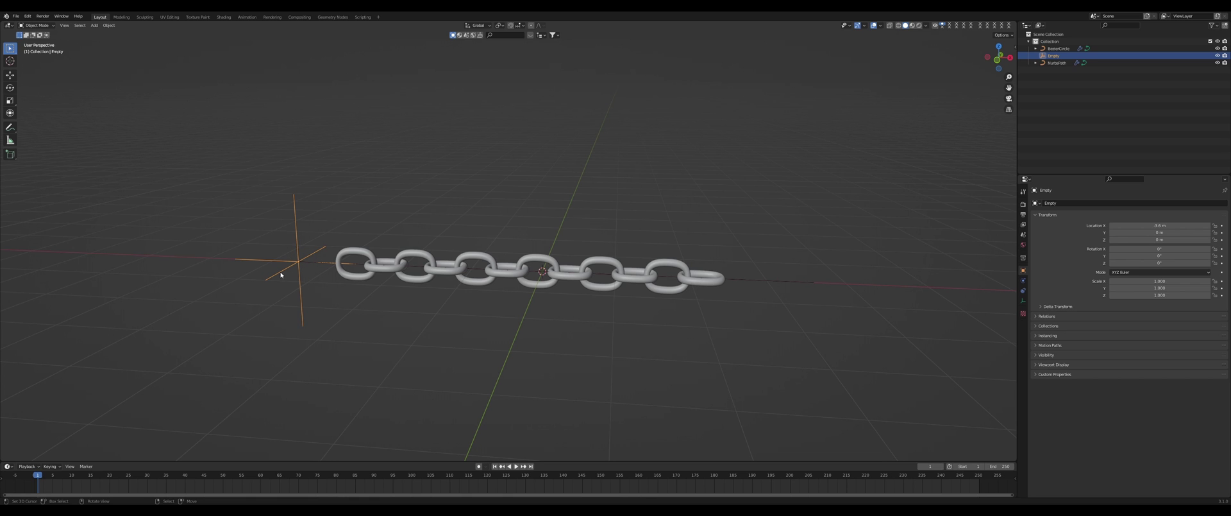
- Try moving the empty to test that the hooked chain end follows it
key("g")
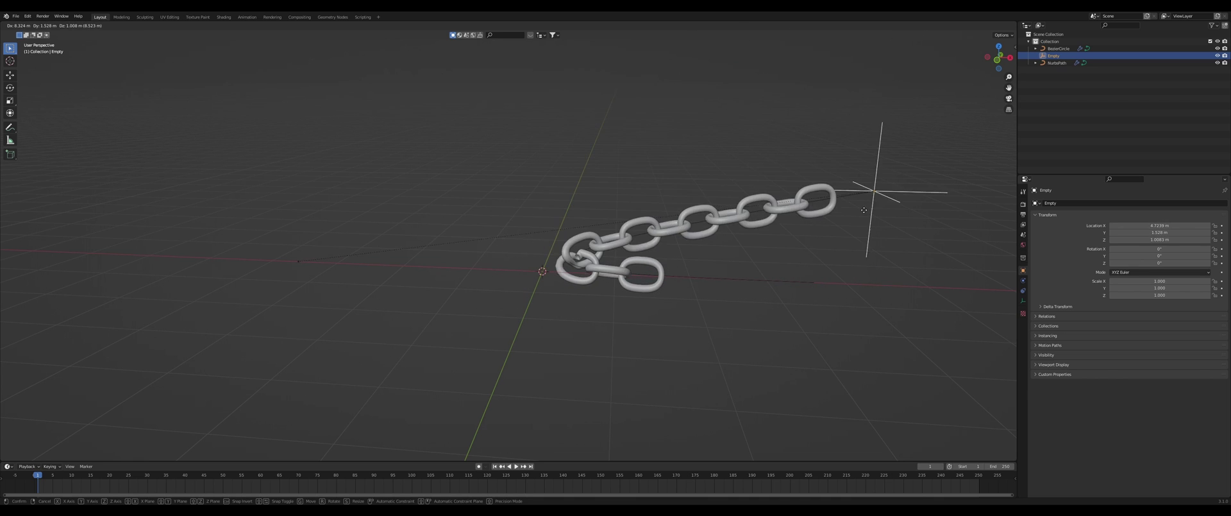
key("Escape")
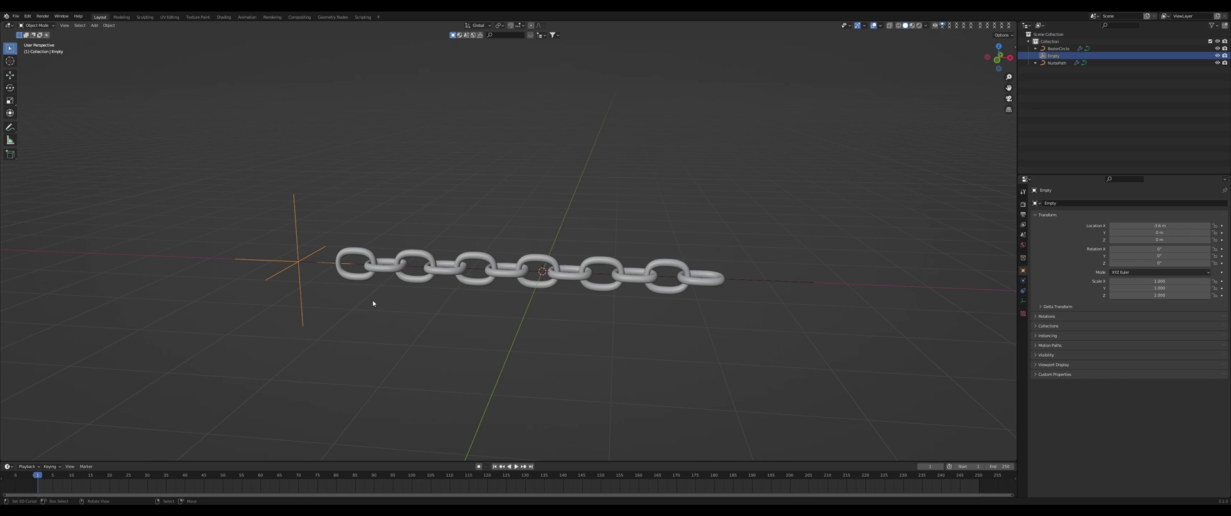
- Animate the empty with location and rotation keyframes at frame 1 and, raised about 1.5 m along Z, at frame 75
key("i")
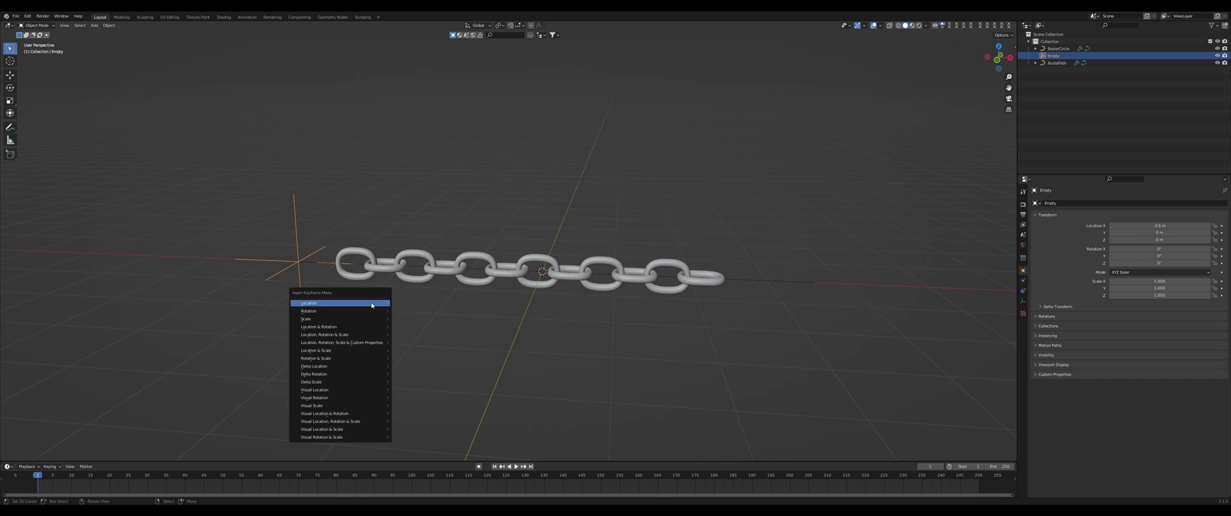
left_click(342, 327)
left_click_drag(70, 488, 317, 491)
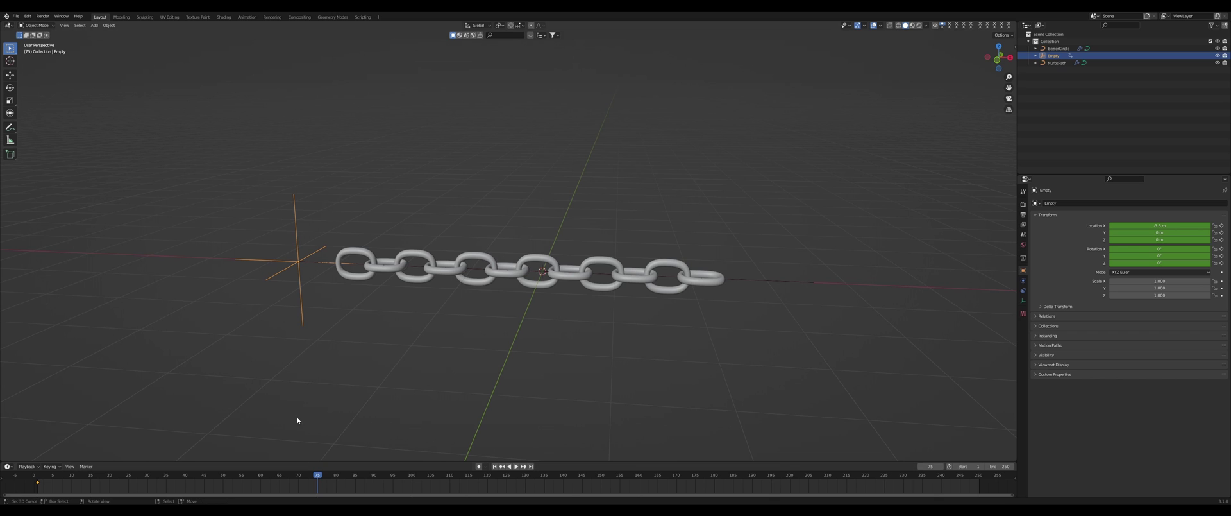
key("g")
key("z")
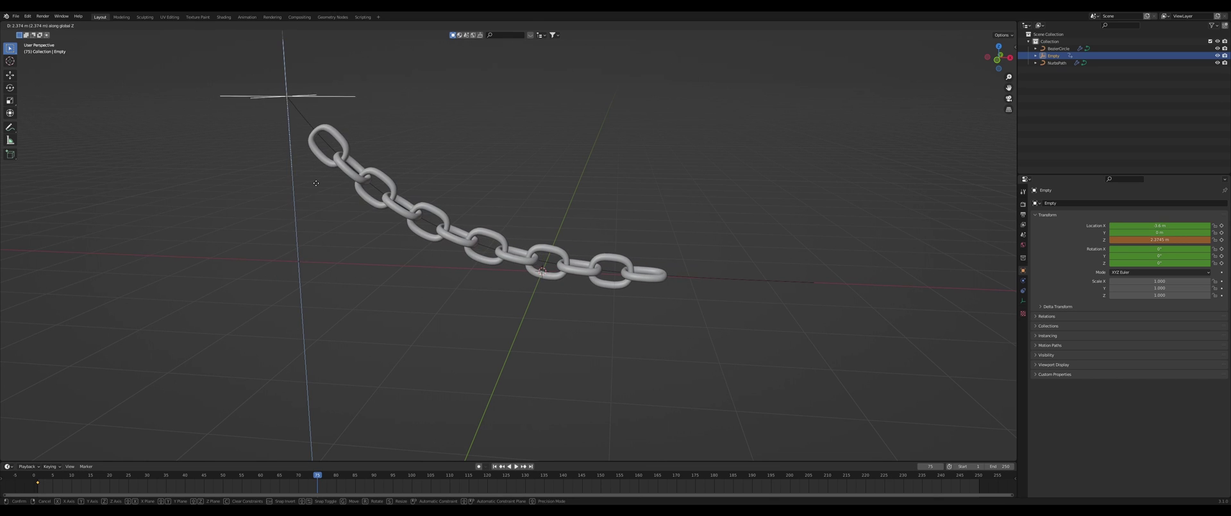
left_click(327, 172)
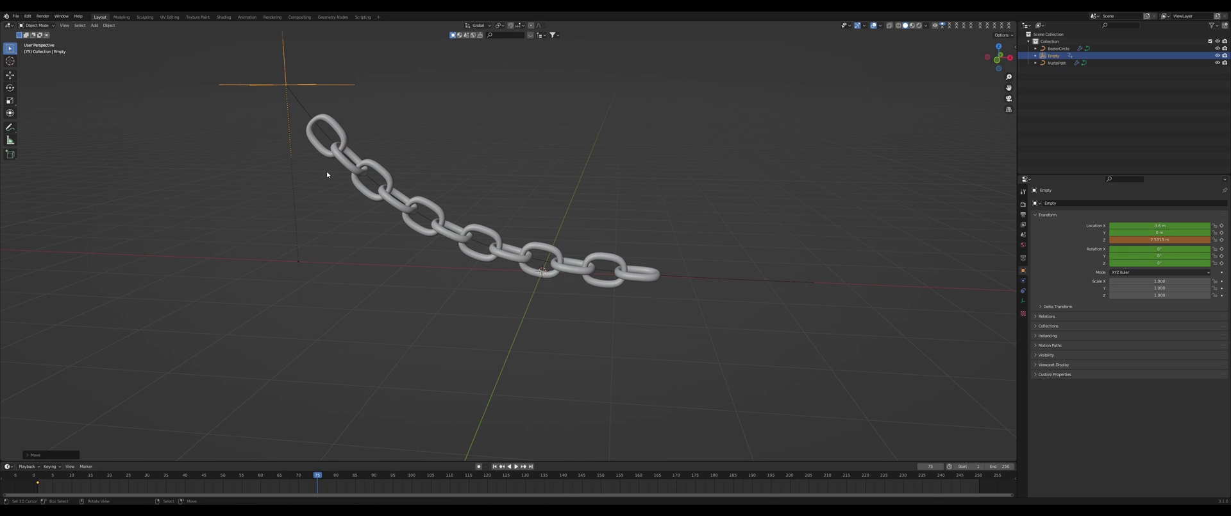
key("i")
left_click(327, 172)
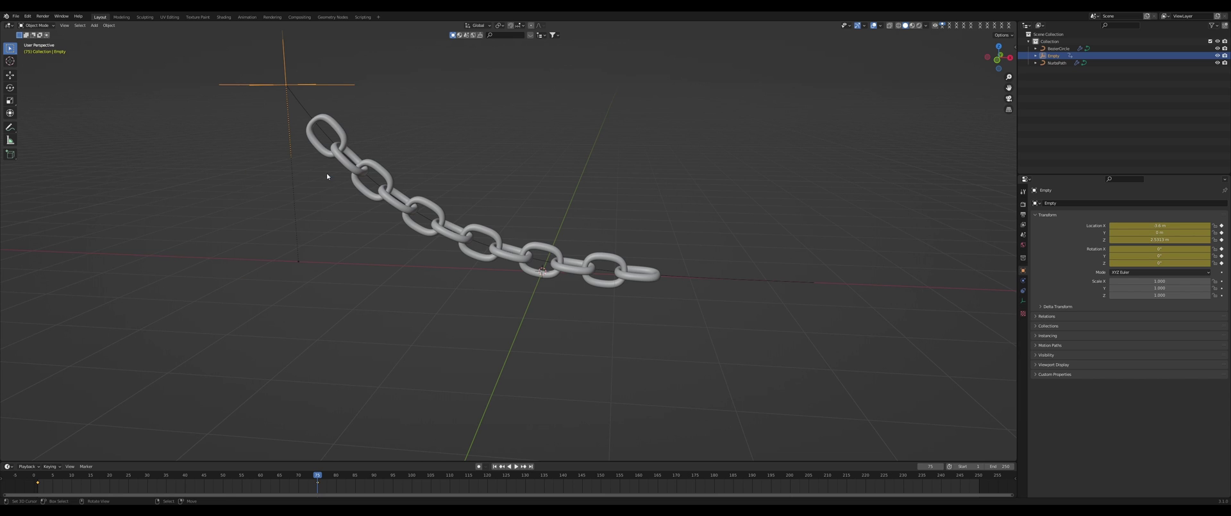
- Play back the timeline from the first keyframe to review the chain's motion
left_click(502, 465)
key("space")
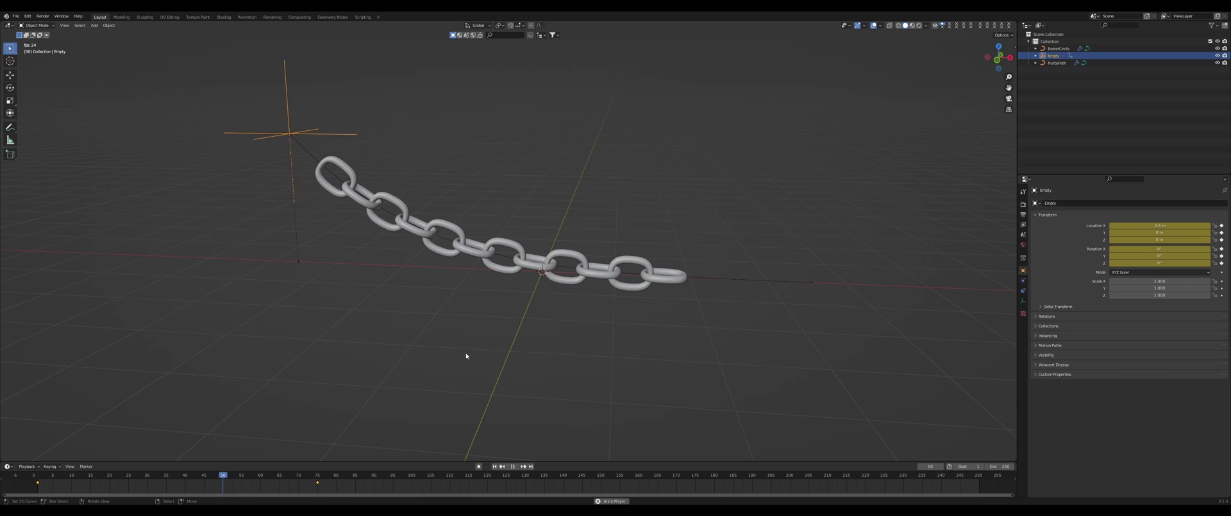
key("space")
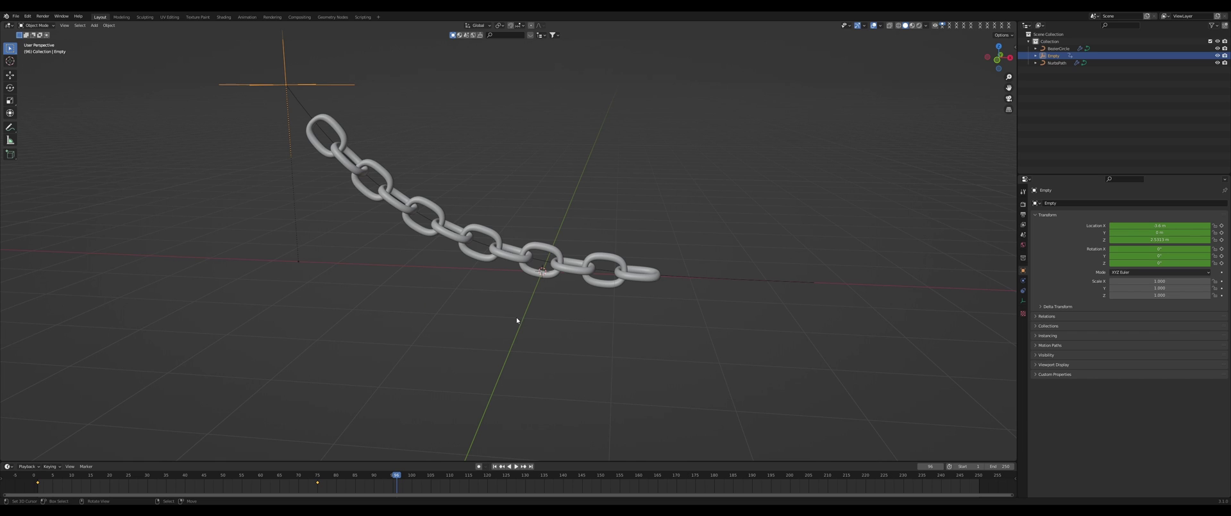
- Select the chain and set its curve bevel resolution to 1
scroll(517, 318, "up", 2)
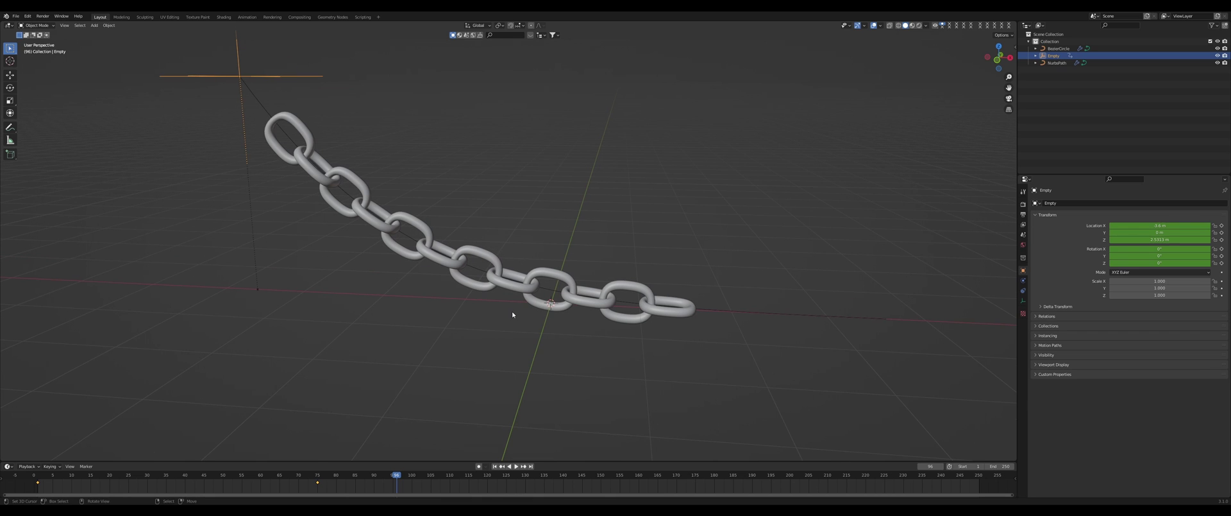
left_click(547, 303)
left_click(1023, 310)
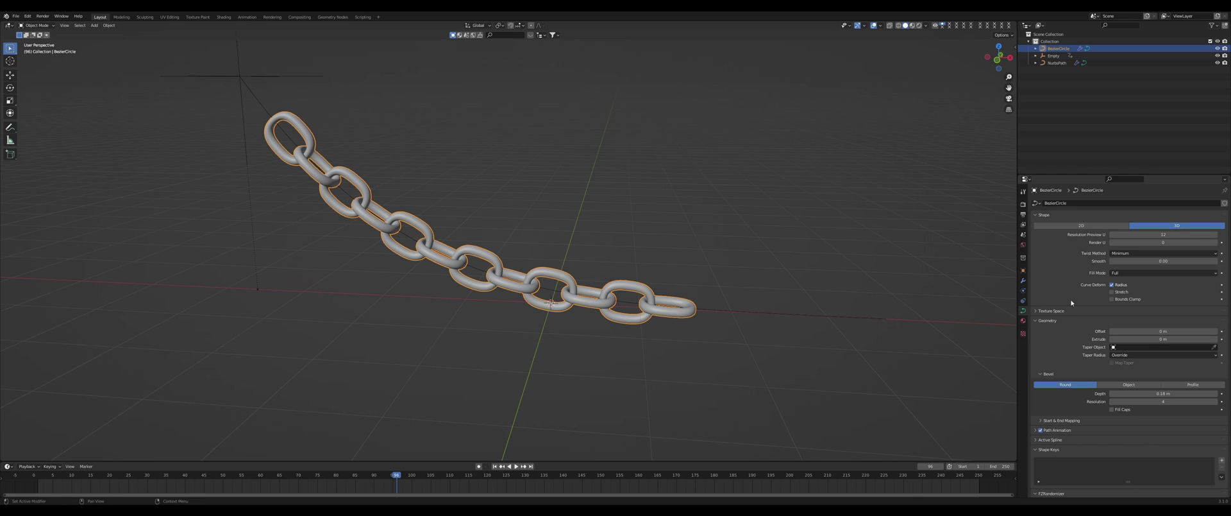
left_click(1113, 402)
left_click(1112, 402)
left_click(1113, 402)
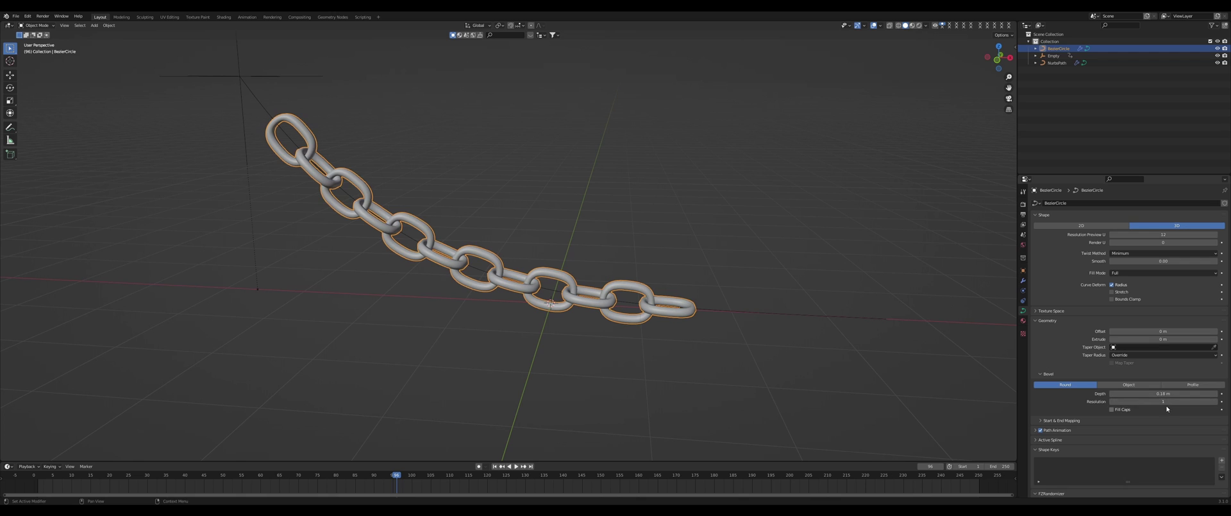
- Try Resolution Preview U values from 1 up to 5 on the chain curve and check the wireframe density
left_click_drag(1145, 235, 1095, 234)
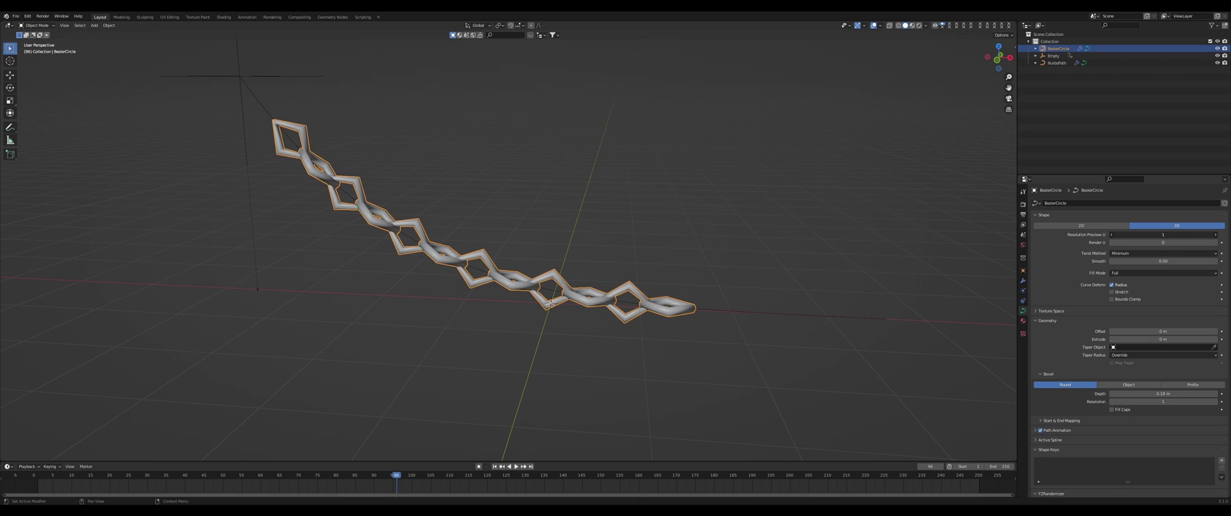
left_click(1215, 234)
left_click(1215, 235)
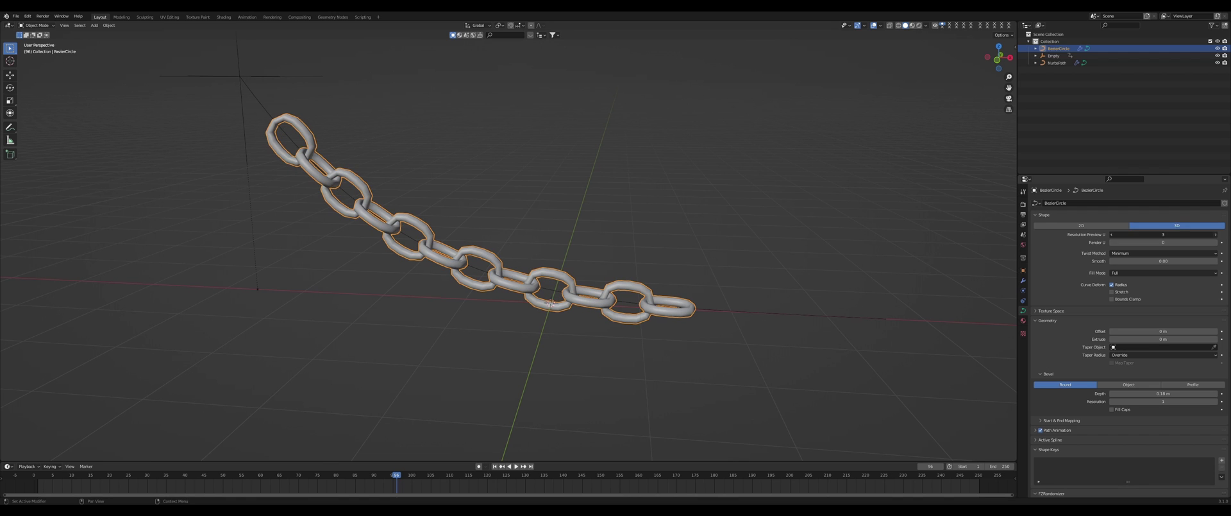
left_click(1216, 234)
left_click(1216, 235)
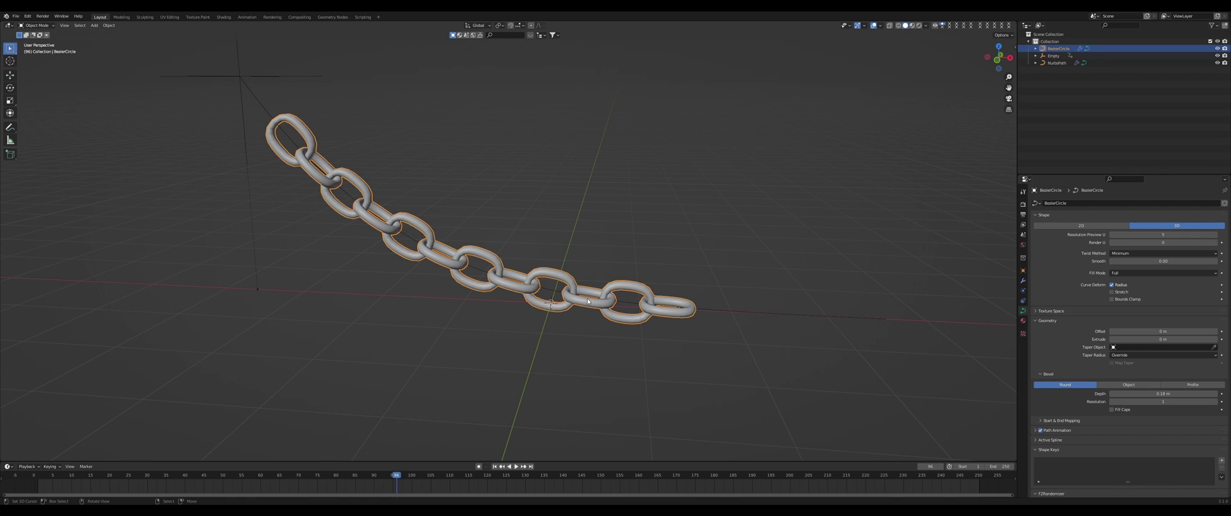
key("shift+z")
- Set the chain curve's Resolution Preview U to 1 and add a Bevel modifier to the chain
left_click_drag(1158, 235, 1119, 236)
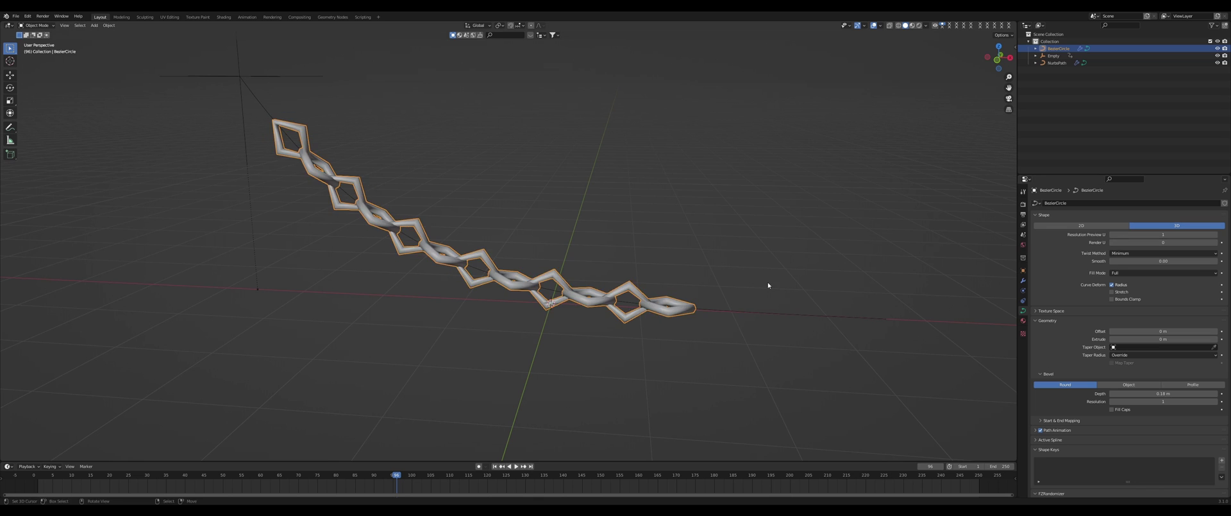
middle_click_drag(766, 283, 1025, 257)
left_click(1022, 280)
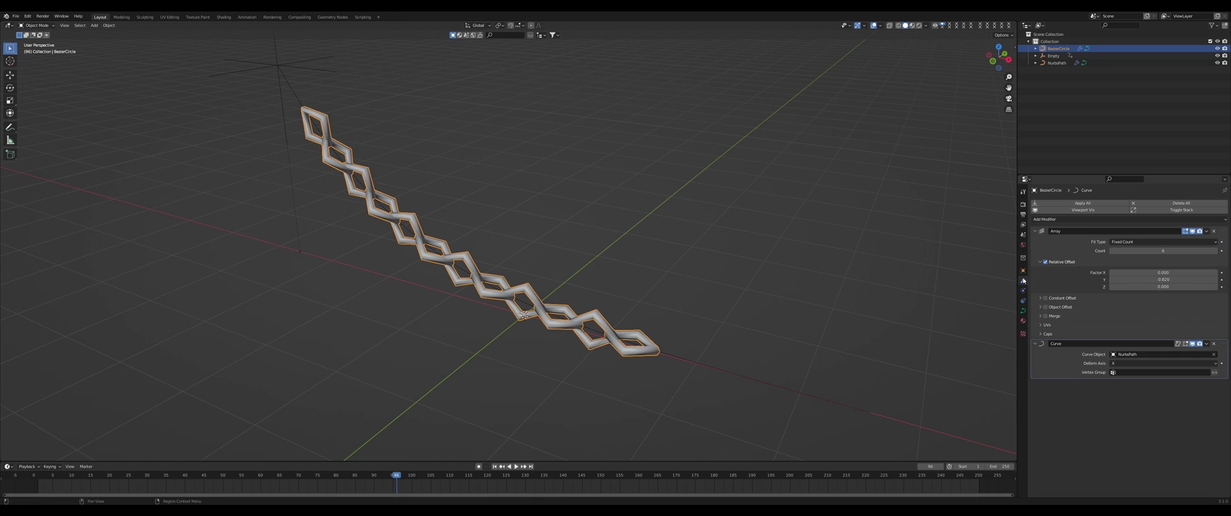
left_click(1049, 219)
left_click(1098, 246)
middle_click_drag(642, 302, 610, 278)
scroll(611, 277, "up", 1)
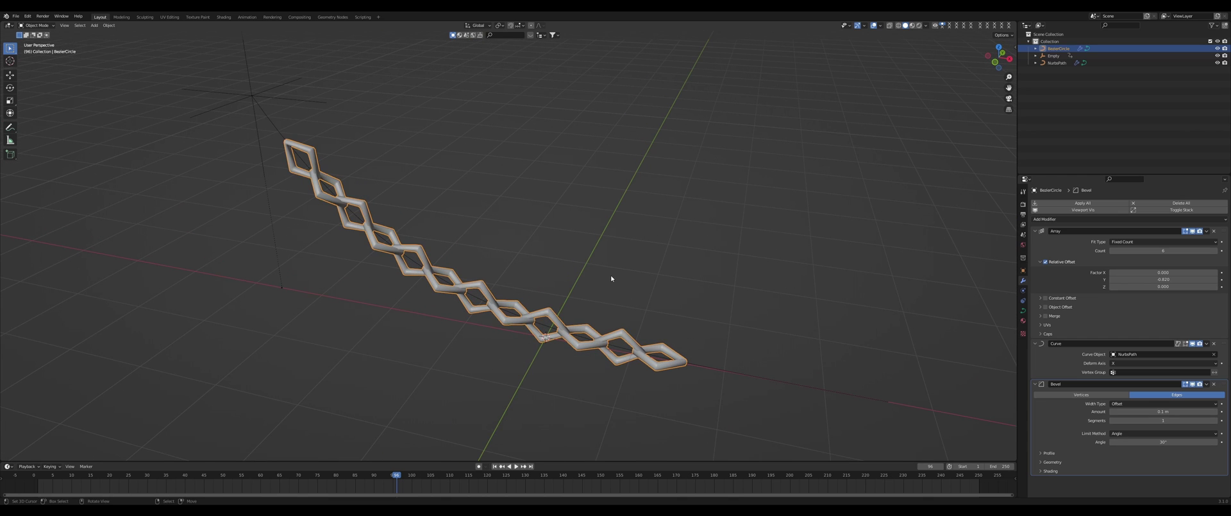